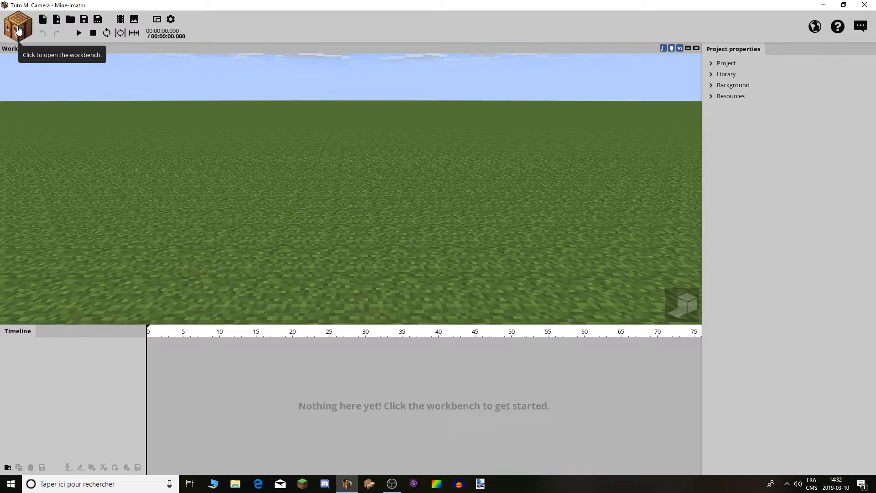
Add a camera to the scene from the workbench.
left_click(18, 30)
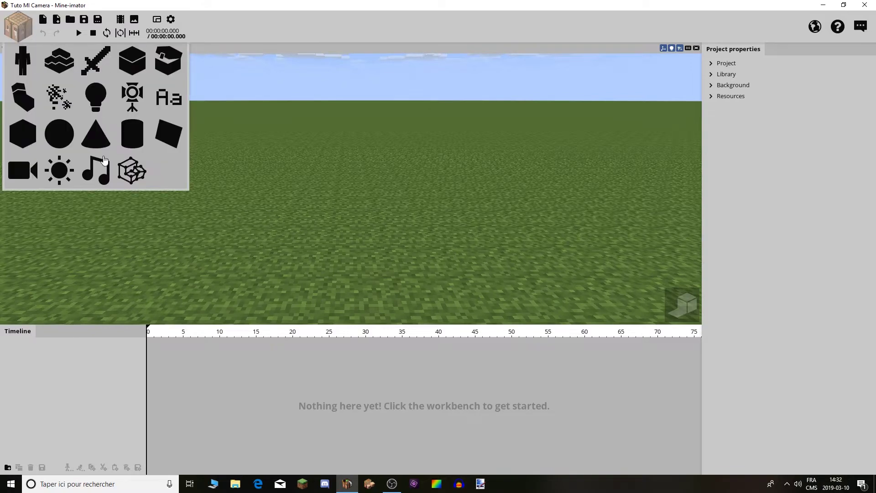
left_click(23, 170)
left_click(275, 125)
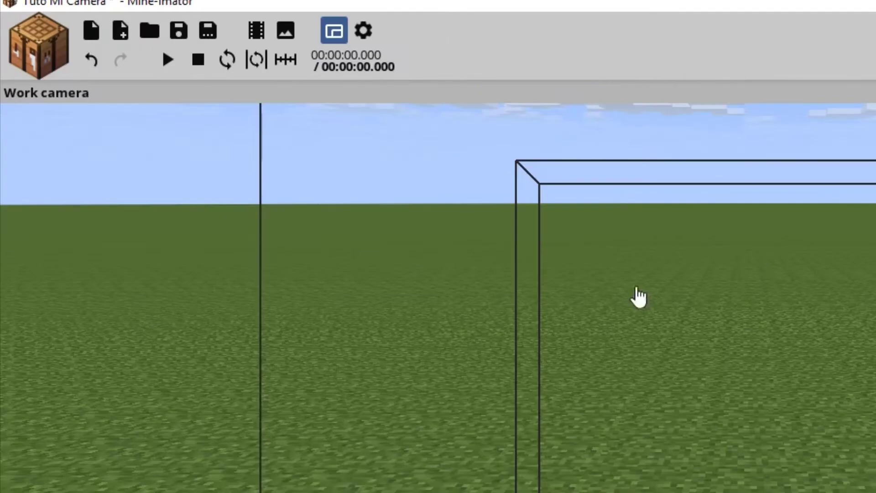
left_click(18, 30)
left_click(22, 170)
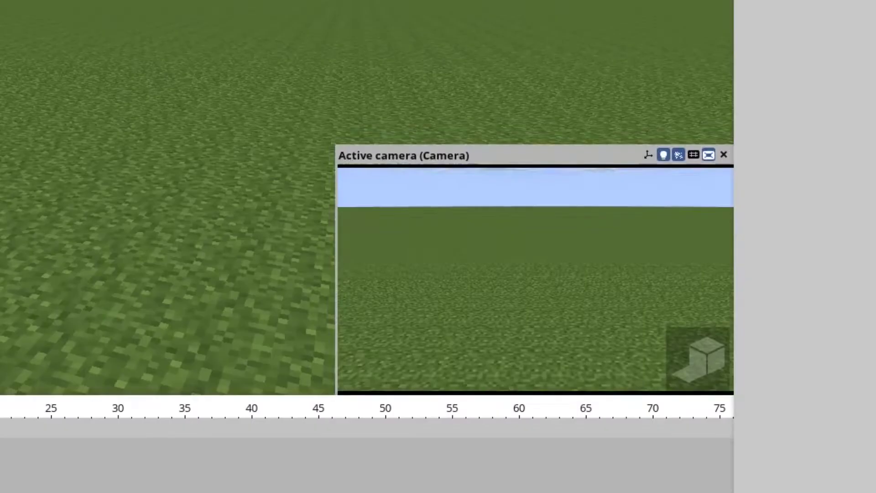
left_click(308, 66)
left_click(308, 67)
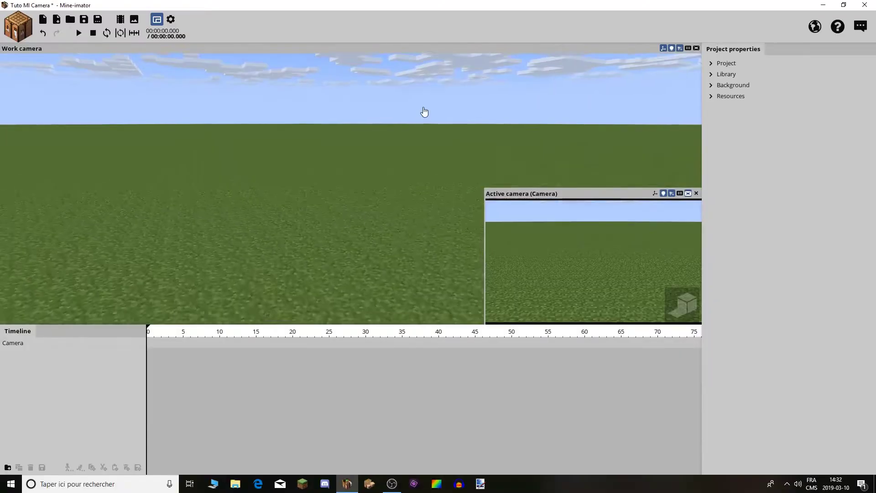
Shrink the active camera preview slightly, dock it below the work view, and return it to a floating corner window.
scroll(424, 112, "down", 3)
mouse_move(483, 187)
left_mouse_down()
mouse_move(513, 220)
mouse_move(395, 155)
mouse_move(526, 217)
mouse_move(4, 53)
mouse_move(307, 101)
mouse_move(606, 181)
mouse_move(465, 204)
mouse_move(495, 199)
left_mouse_up()
left_click_drag(597, 218, 347, 265)
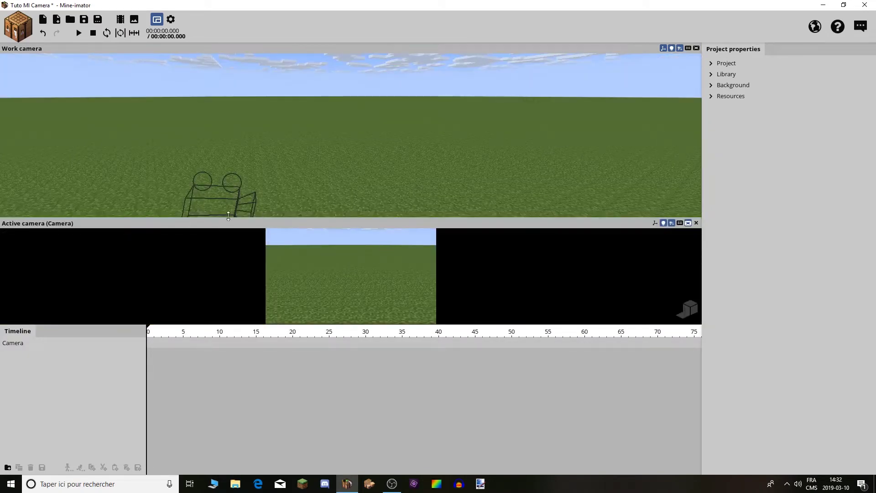
left_click_drag(293, 222, 548, 242)
View the camera model up close and save the project.
left_click_drag(374, 167, 378, 161)
scroll(379, 160, "up", 3)
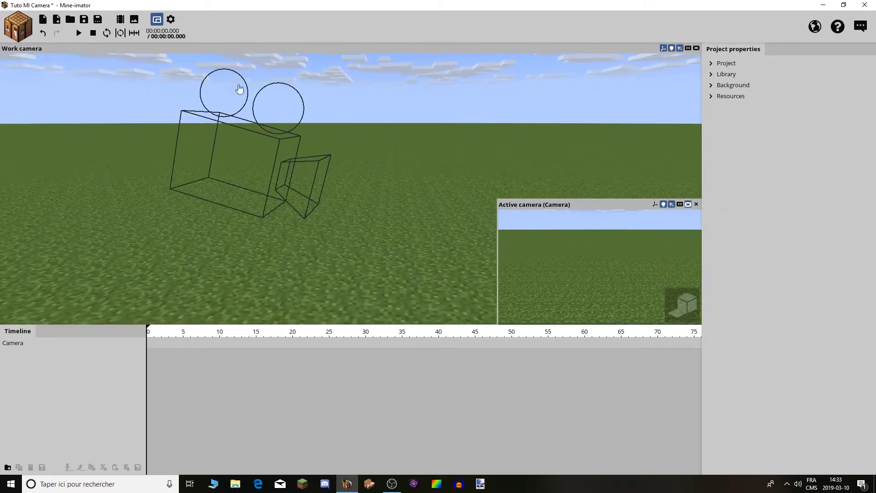
left_click(95, 23)
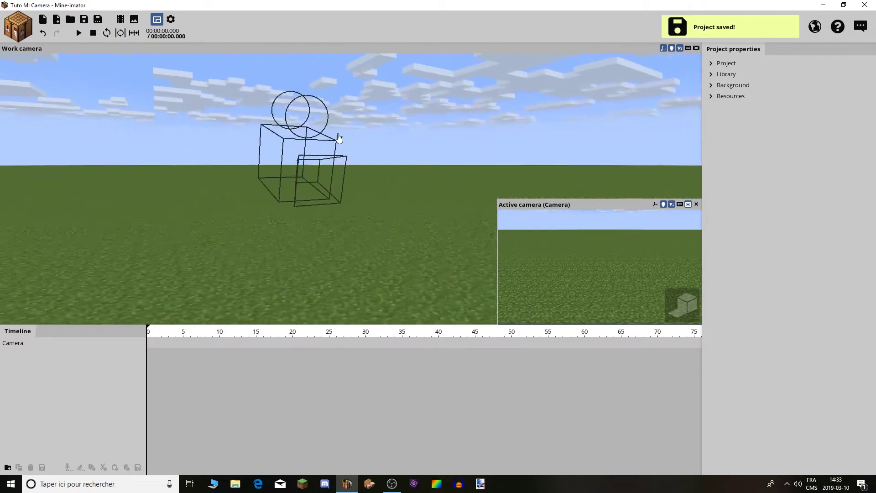
Keyframe the camera at frame 0, and at frame 95 move it to about X 33, Y 84, Z 594, turned to about 189° on Y.
left_click(149, 347)
left_click_drag(154, 336, 511, 336)
scroll(511, 336, "down", 1)
mouse_move(324, 331)
left_mouse_down()
mouse_move(360, 333)
mouse_move(81, 304)
mouse_move(205, 332)
mouse_move(710, 372)
mouse_move(474, 343)
left_mouse_up()
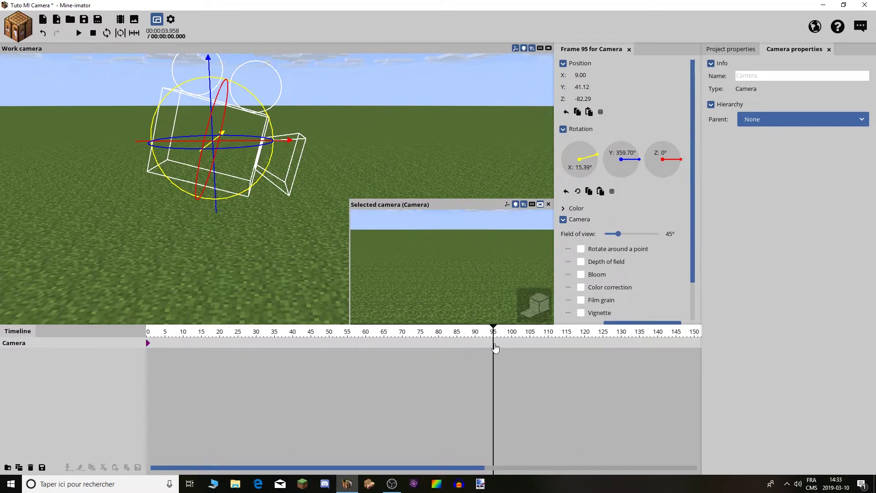
left_click_drag(268, 216, 268, 243)
left_click_drag(160, 335, 147, 336)
left_click(493, 343)
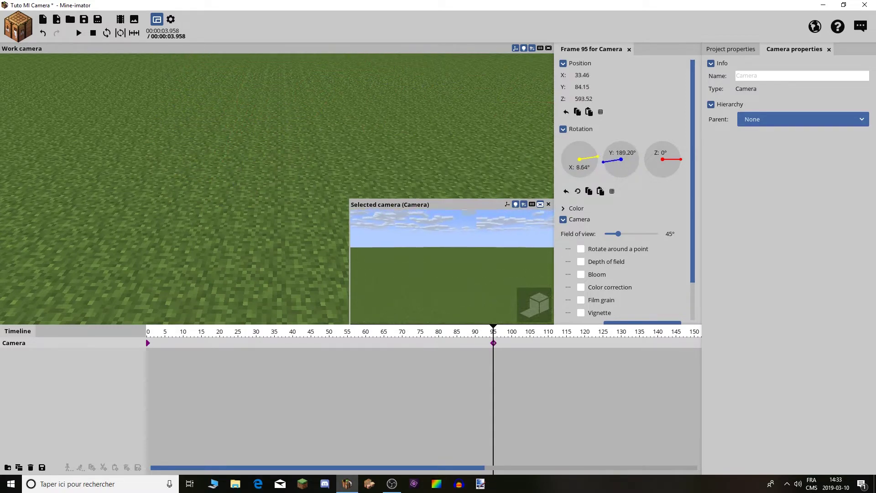
left_click(555, 368)
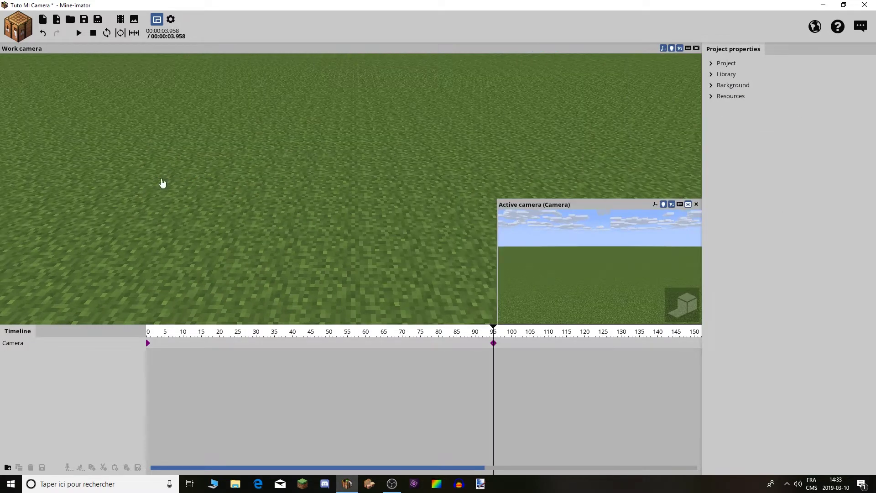
Return to frame 0, select the camera, and add a camera keyframe at frame 25.
left_click_drag(412, 335, 147, 336)
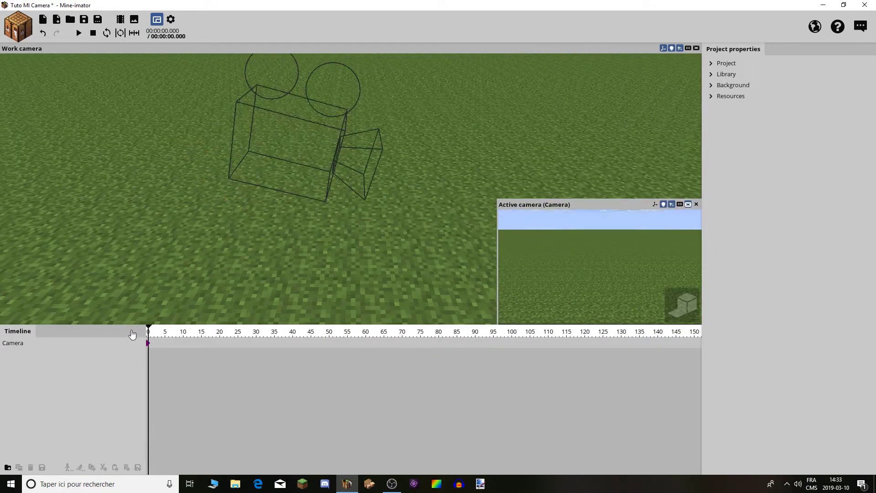
left_click(149, 345)
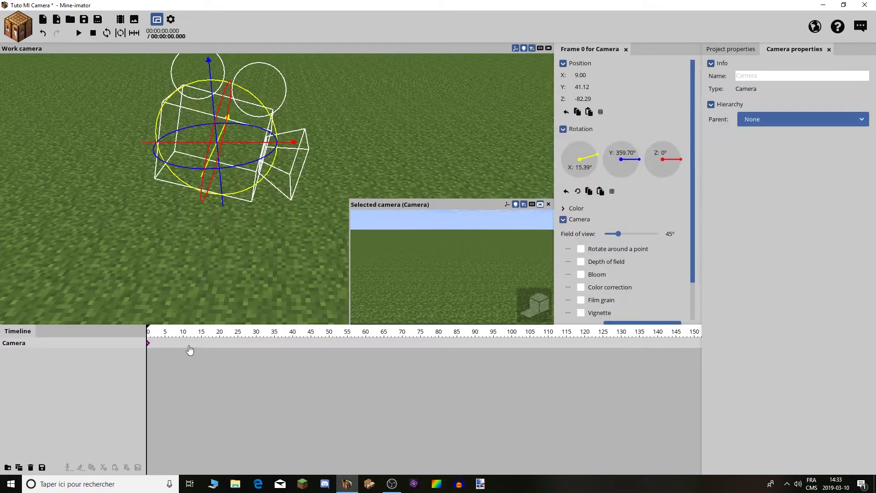
left_click(238, 348)
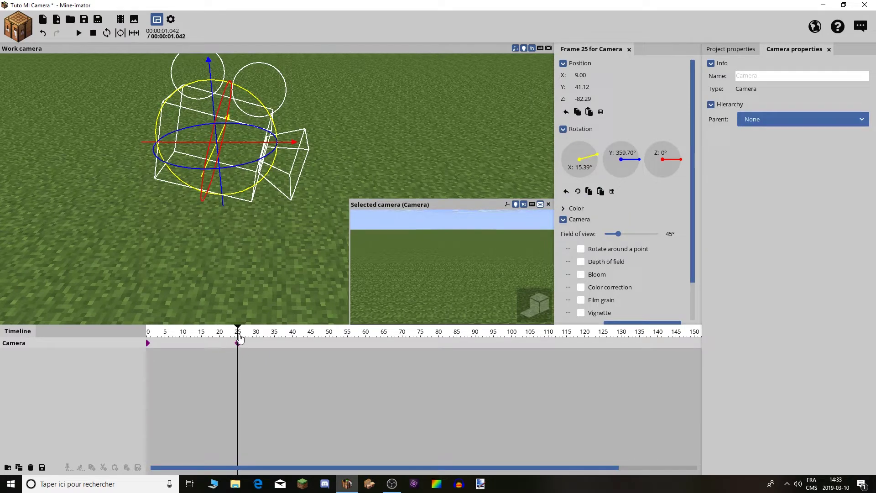
Set the black mix color of the camera's frame 0 keyframe to a mix percent of 100%.
left_click(147, 347)
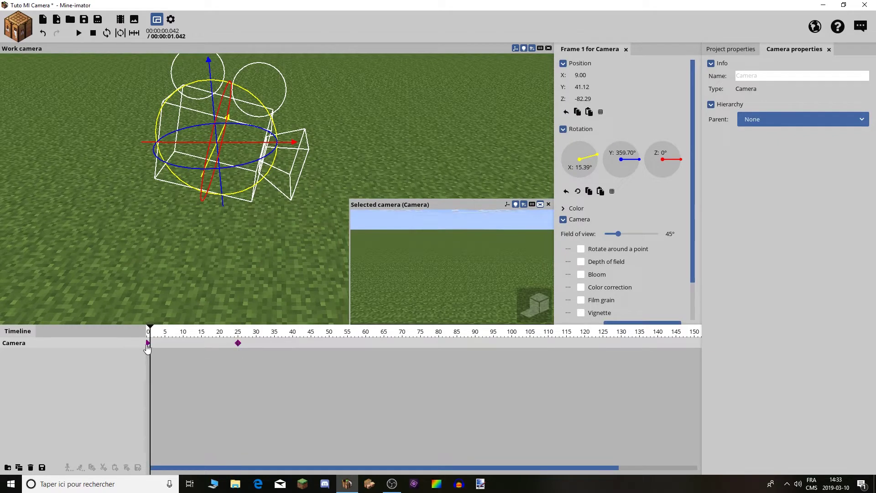
left_click(558, 220)
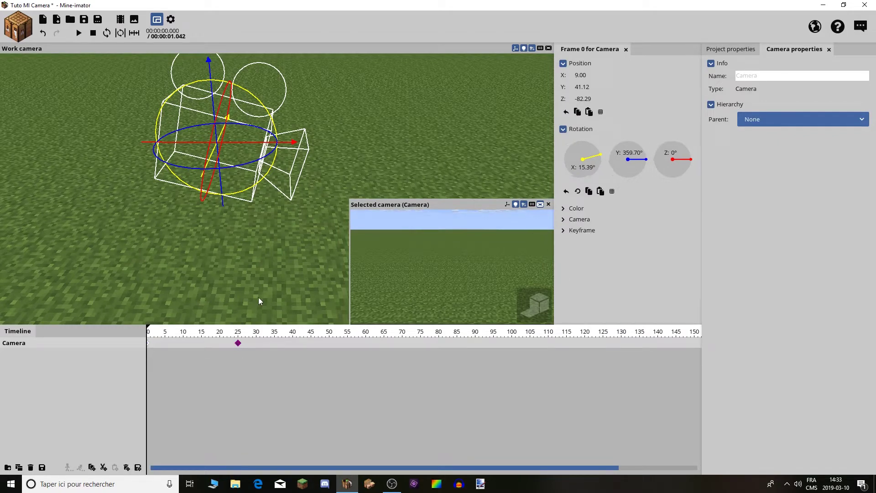
left_click(575, 208)
left_click_drag(604, 277, 764, 272)
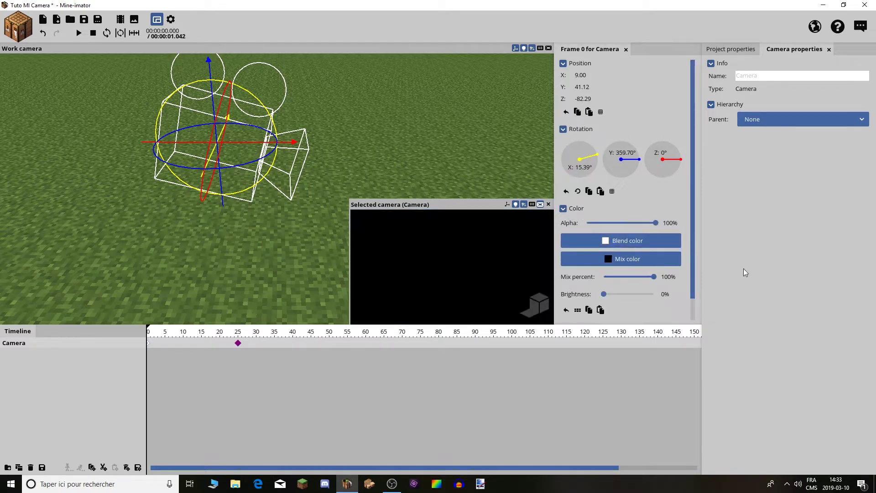
Deselect the camera and play the animation to watch the fade from black.
left_click(463, 166)
key("space")
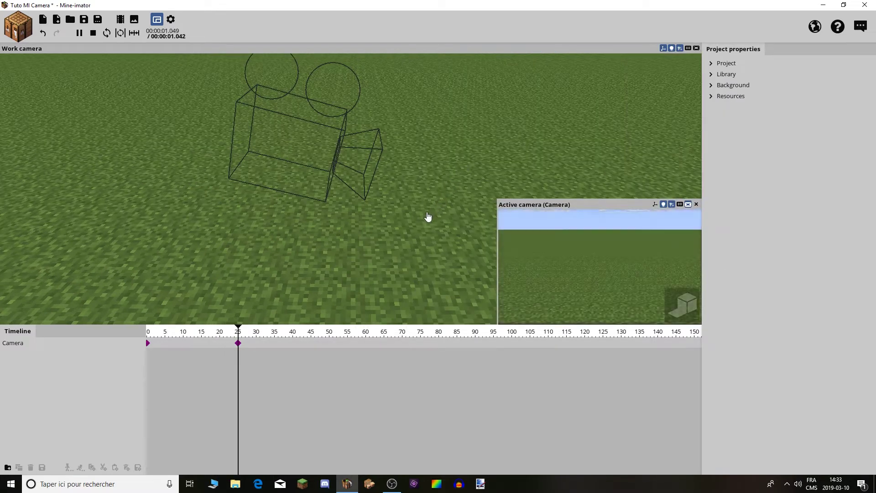
key("space")
Add a camera keyframe at frame 115, pull the camera backward there, and play the animation.
left_click_drag(214, 332, 570, 354)
left_click(566, 343)
right_click_drag(487, 265, 488, 265)
key("s")
left_click(309, 164)
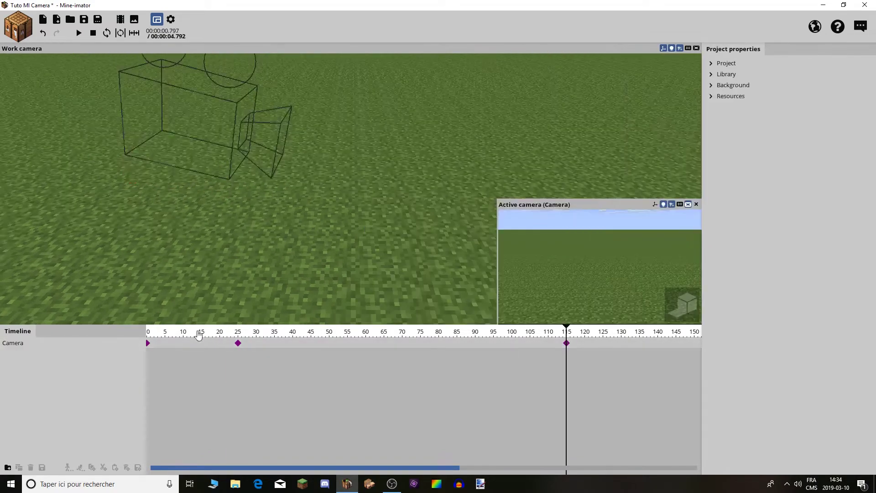
key("space")
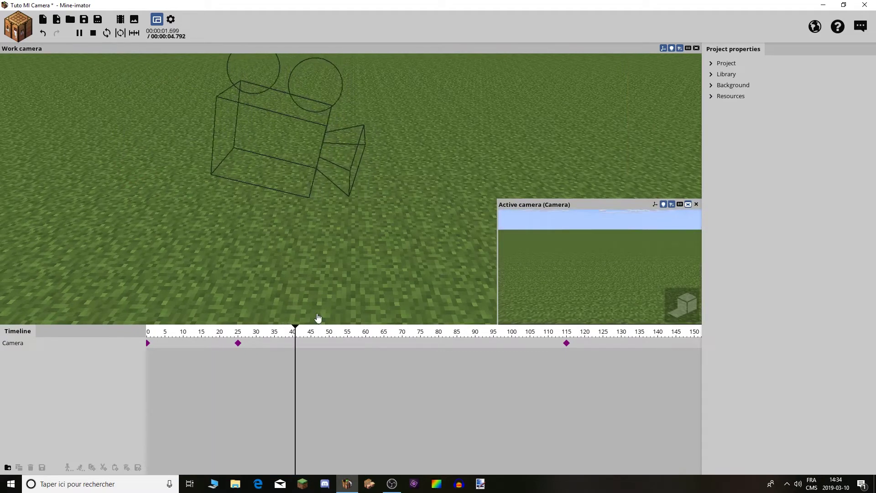
Select all of the camera's keyframes on the timeline and delete them.
left_click(238, 343)
left_click_drag(251, 347, 125, 348)
left_click_drag(592, 344, 14, 356)
key("Delete")
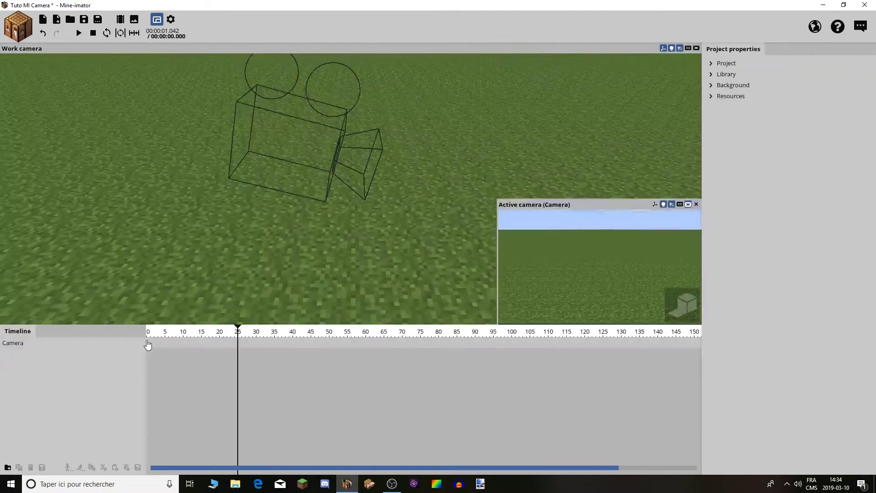
Keyframe the camera at frame 0 and at frame 130, pulling it back to about X 9, Y 45, Z -99 at frame 130.
left_click(147, 346)
left_click_drag(148, 332, 614, 330)
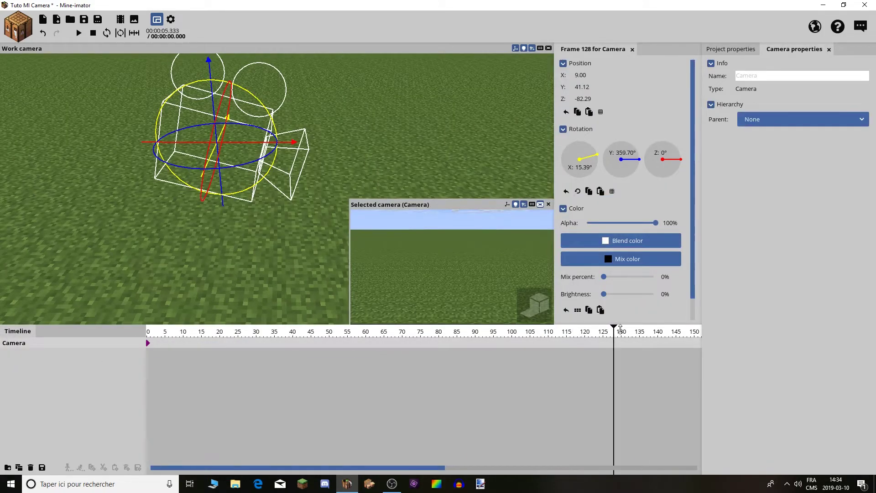
key("s")
right_click_drag(495, 291, 495, 292)
Add a camera keyframe at frame 25, set the frame 0 keyframe's mix percent to 100%, and play the fade.
left_click(239, 349)
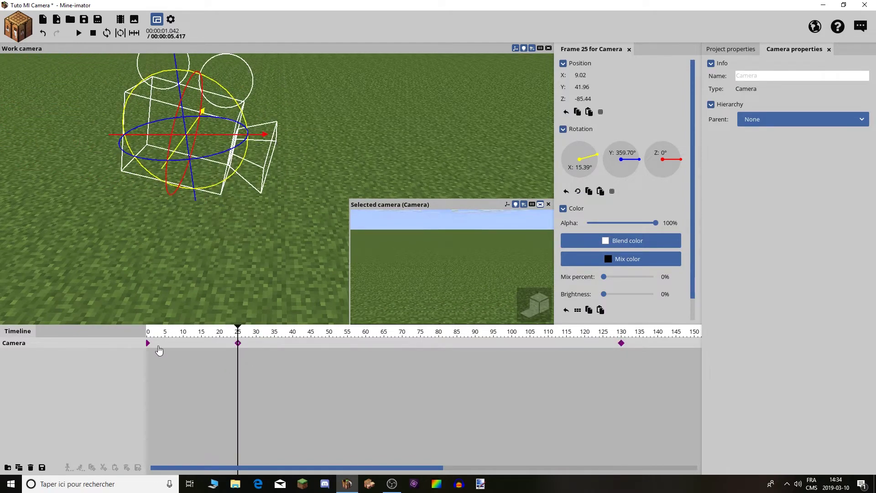
left_click(148, 347)
left_click_drag(633, 276, 746, 279)
key("space")
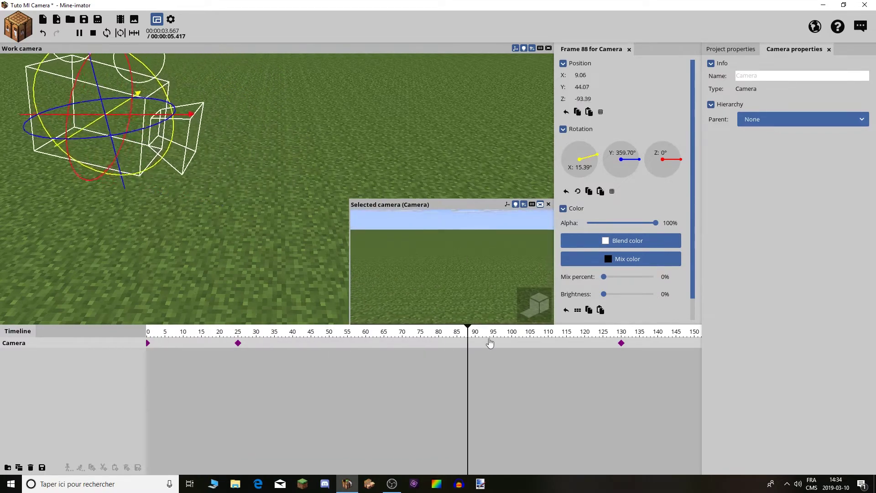
key("space")
At frame 130, turn the camera to about 366° on Y and fly it forward, backward and sideways.
mouse_move(638, 334)
left_mouse_down()
mouse_move(611, 334)
mouse_move(622, 334)
left_mouse_up()
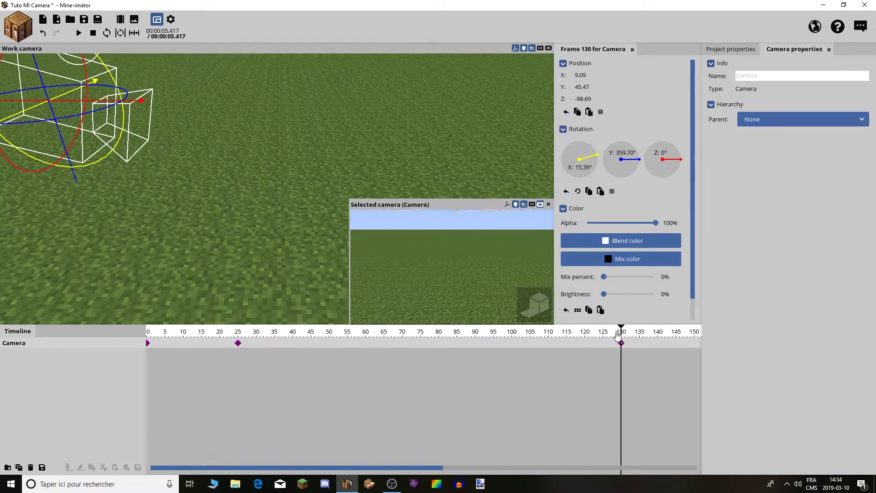
left_click_drag(403, 268, 422, 256)
right_click_drag(388, 258, 409, 266)
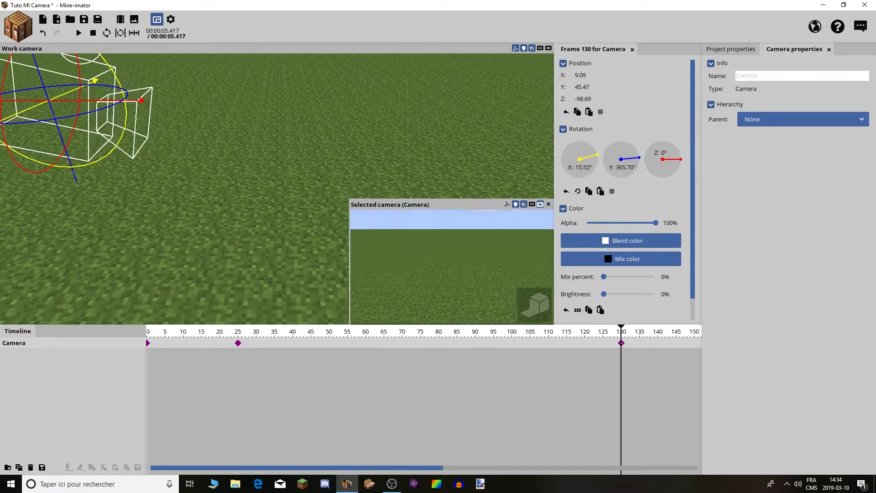
key("w")
key("s")
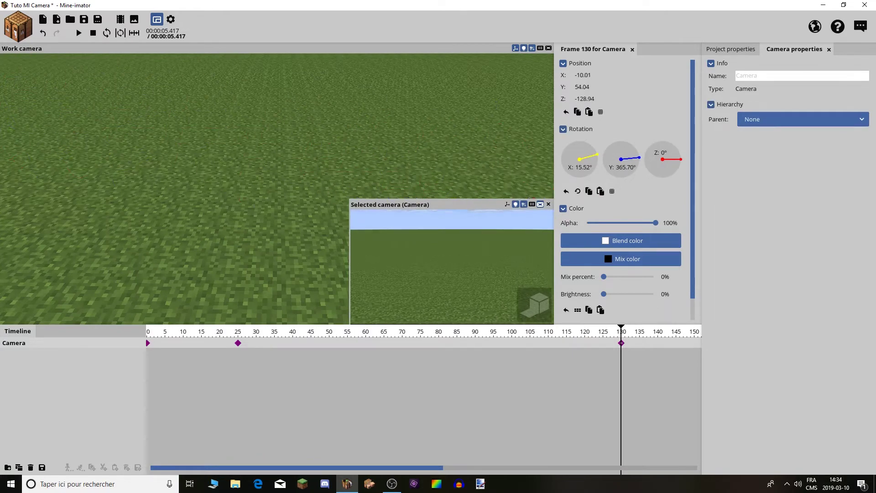
key("w")
key("a")
Turn the frame 130 camera to about 365° on Y and 14° on X, and fly it down and up.
right_click_drag(410, 266, 408, 264)
key("s")
key("w")
key("q")
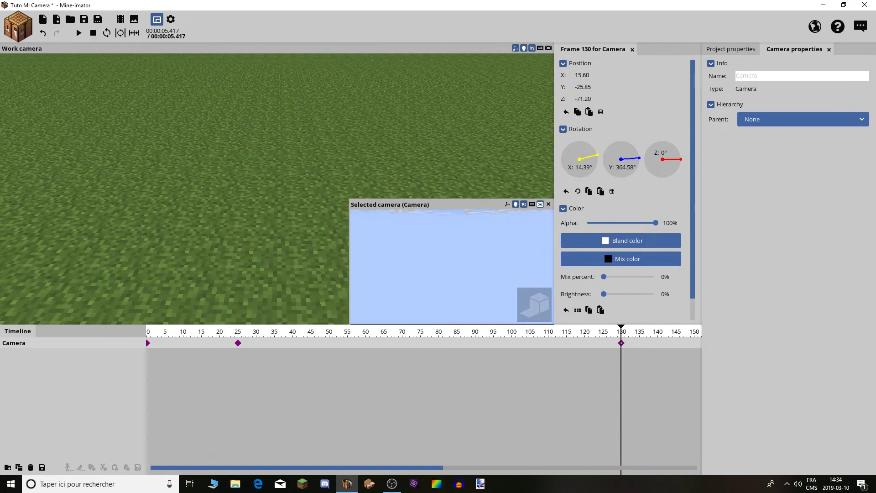
right_click_drag(409, 264, 409, 265)
key("e")
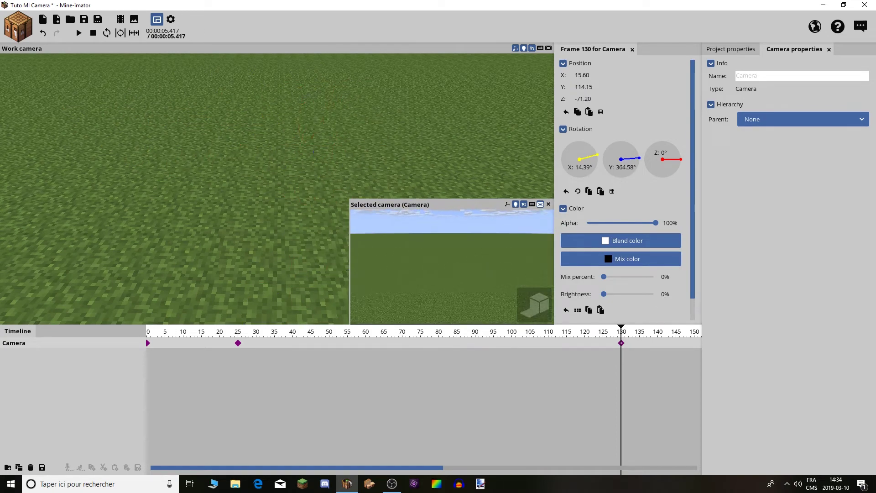
key("q")
key("q")
Try rolling the frame 130 camera in both directions and reset its roll.
right_click_drag(409, 264, 409, 262)
key("z")
key("c")
key("z")
key("x")
Fly the frame 130 camera backward, forward and to the side without rolling it.
key("s")
key("w")
key("d")
key("s")
key("w")
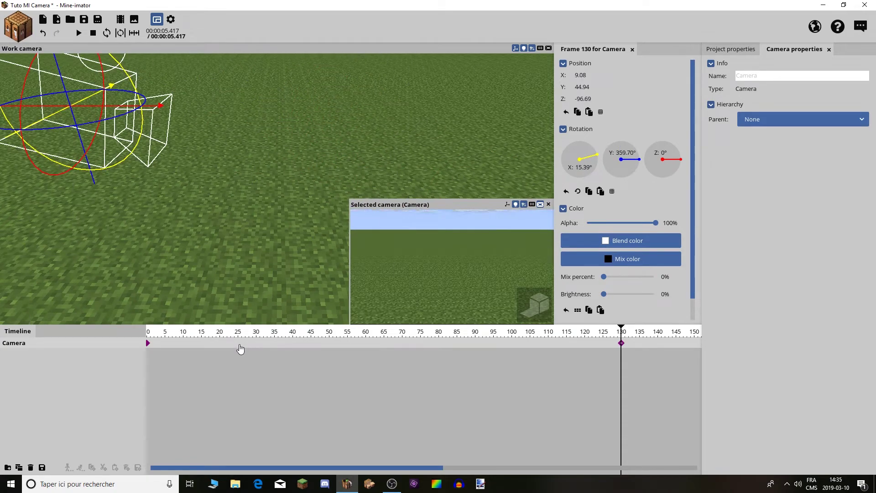
Add a camera keyframe at frame 25 and set the frame 0 keyframe's black mix percent to 100%.
left_click(237, 348)
left_click(147, 345)
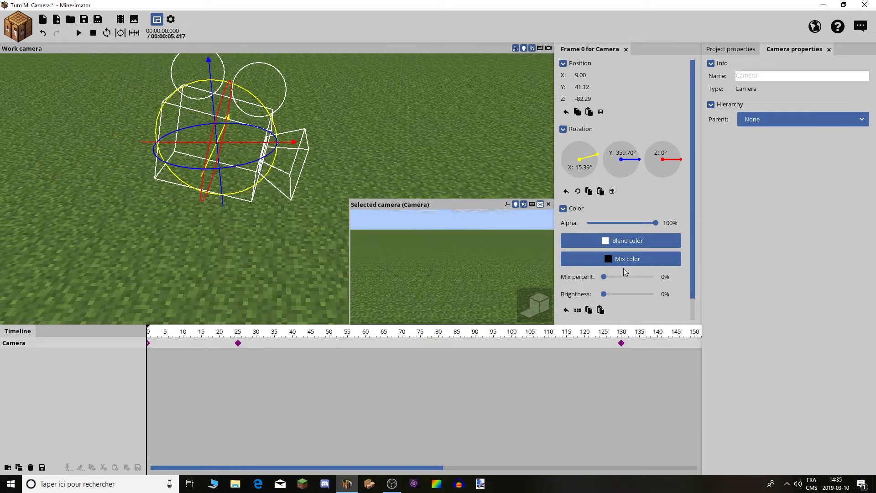
left_click_drag(604, 277, 656, 277)
left_click(562, 208)
left_click(466, 147)
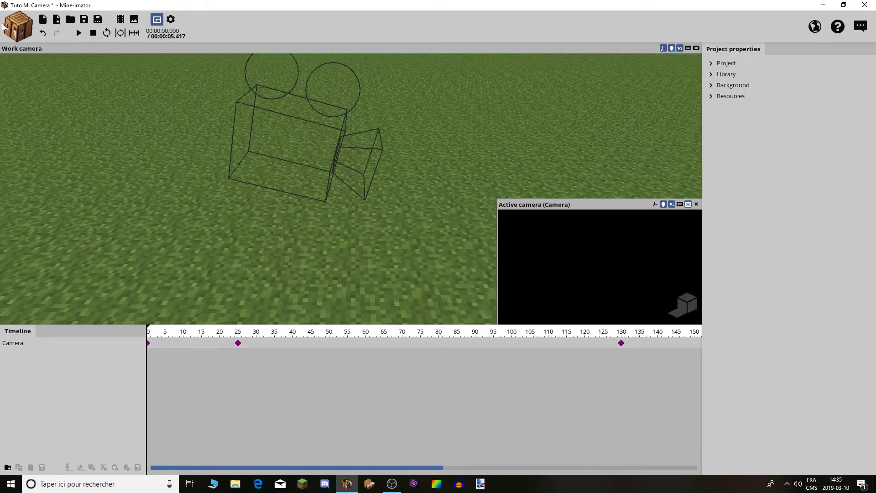
Import the character rig from the Normal folder under Personnages Seuls and _Raph into the scene.
left_click(57, 19)
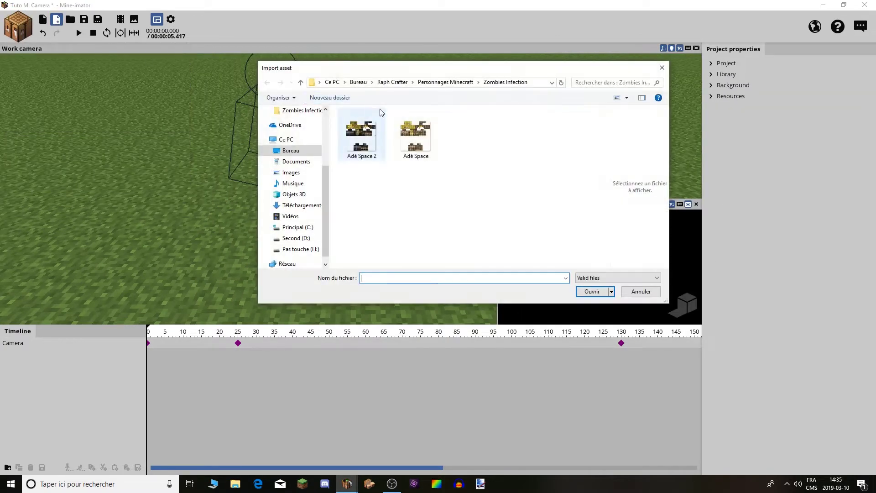
left_click(435, 83)
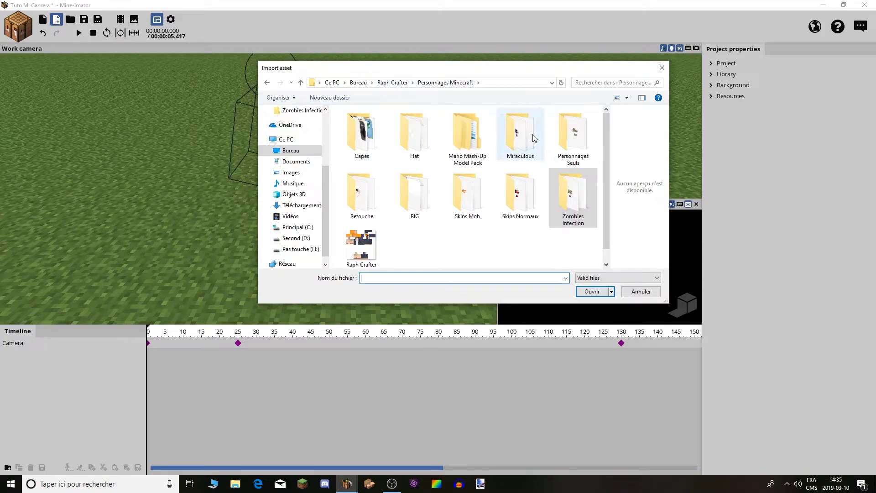
double_click(578, 147)
double_click(388, 124)
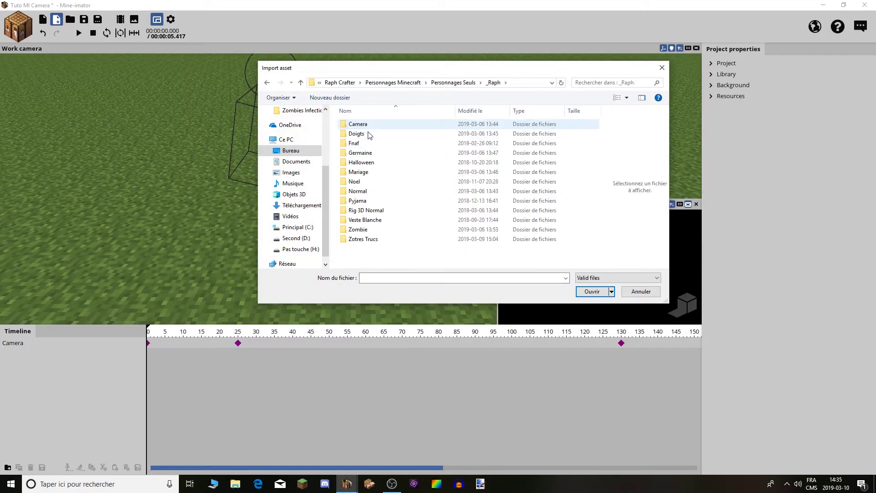
left_click(368, 192)
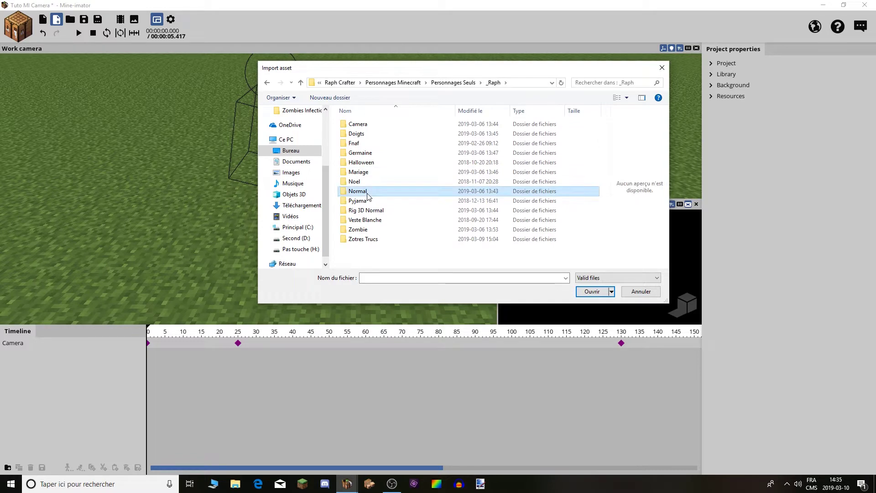
double_click(369, 192)
double_click(465, 124)
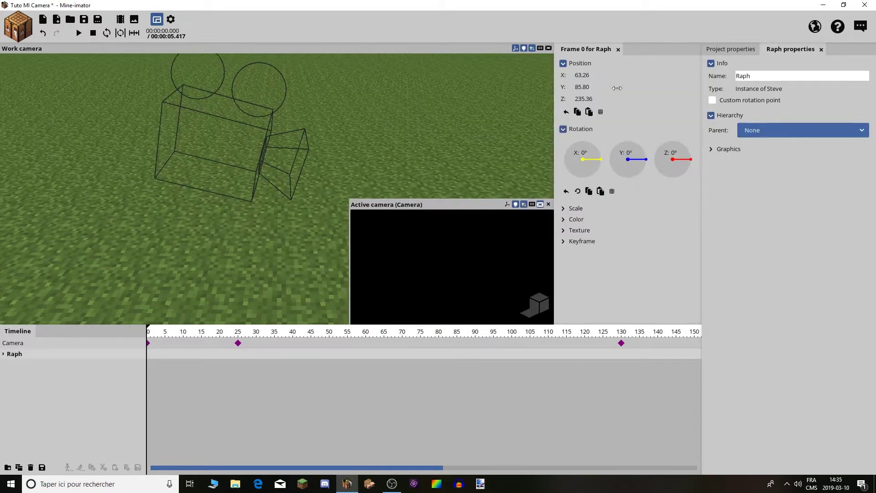
Reset the character's position to 0 on all axes, turn it about 178° on Y, and save the project.
scroll(418, 96, "down", 5)
left_click_drag(458, 140, 612, 164)
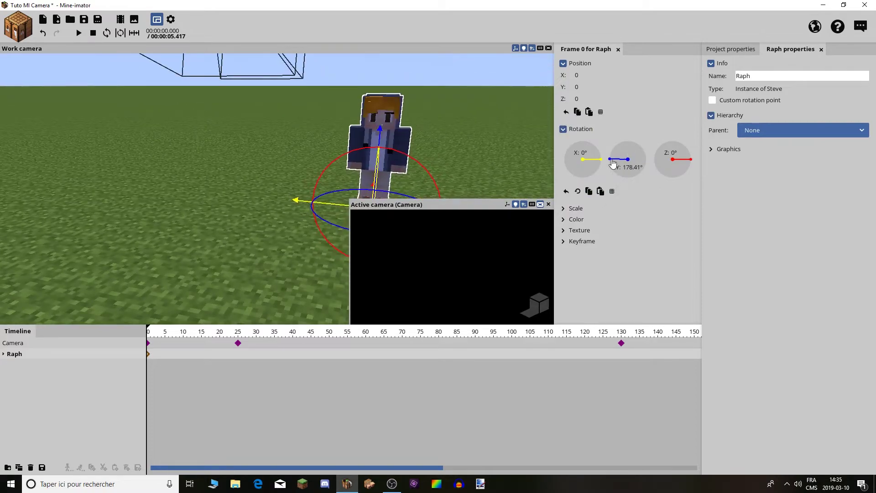
left_click(469, 117)
left_click_drag(469, 117, 304, 137)
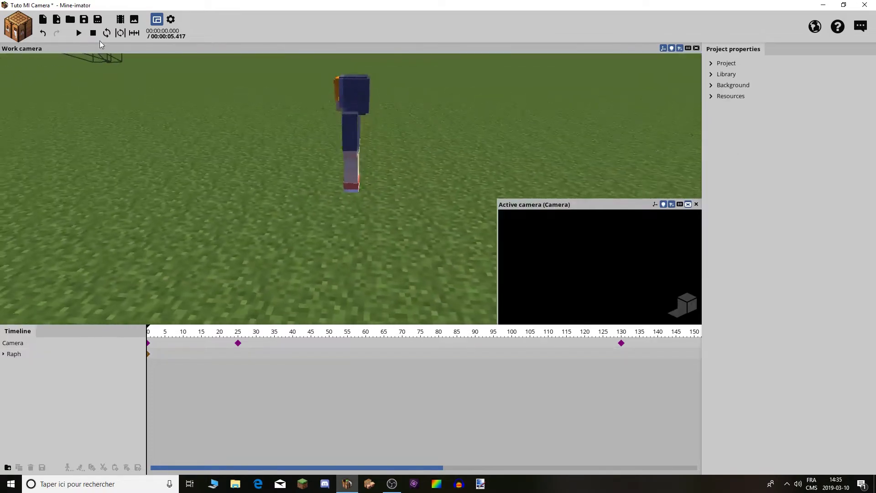
left_click(84, 19)
right_click_drag(349, 179, 307, 135)
left_click_drag(349, 178, 157, 256)
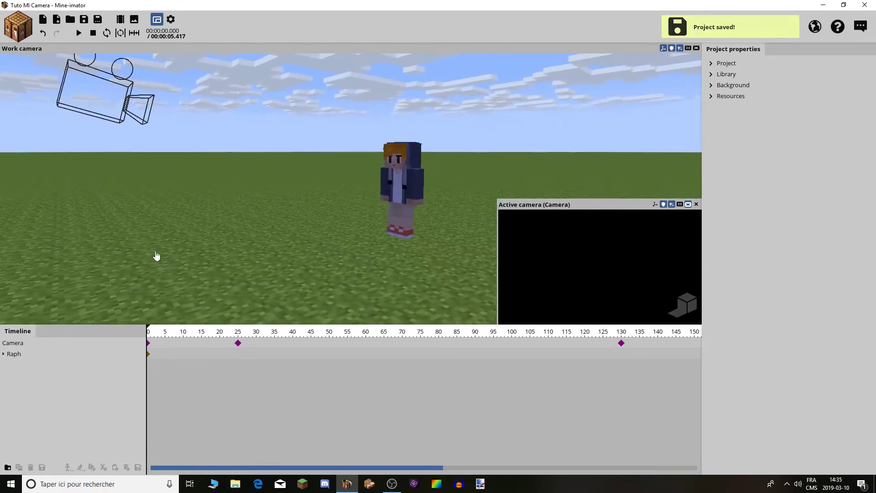
Play the camera's fade-in with the character in the scene, then view frame 45.
left_click(19, 343)
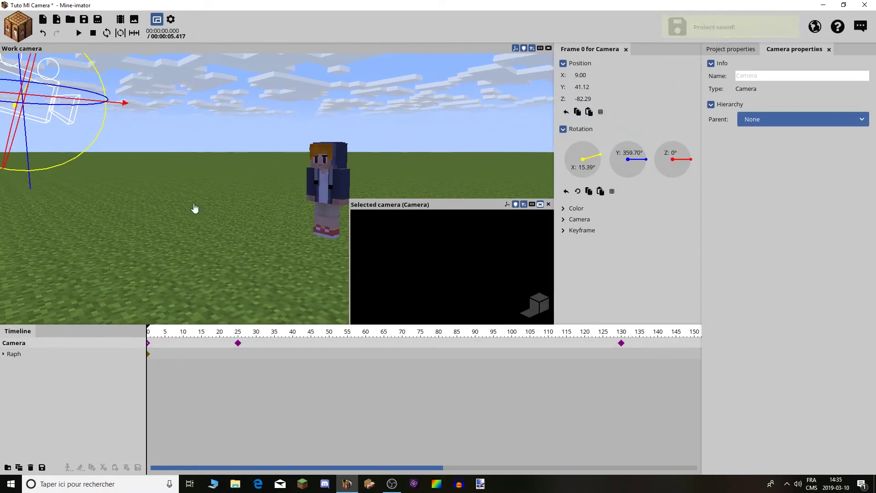
key("space")
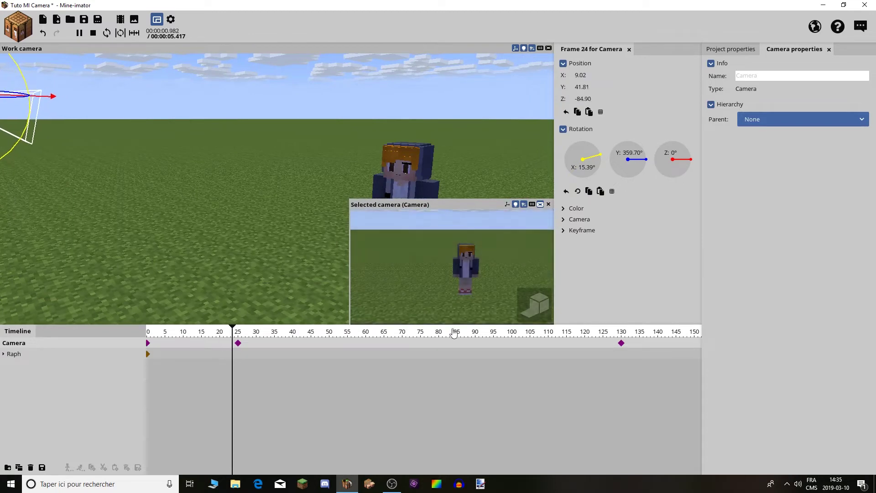
key("space")
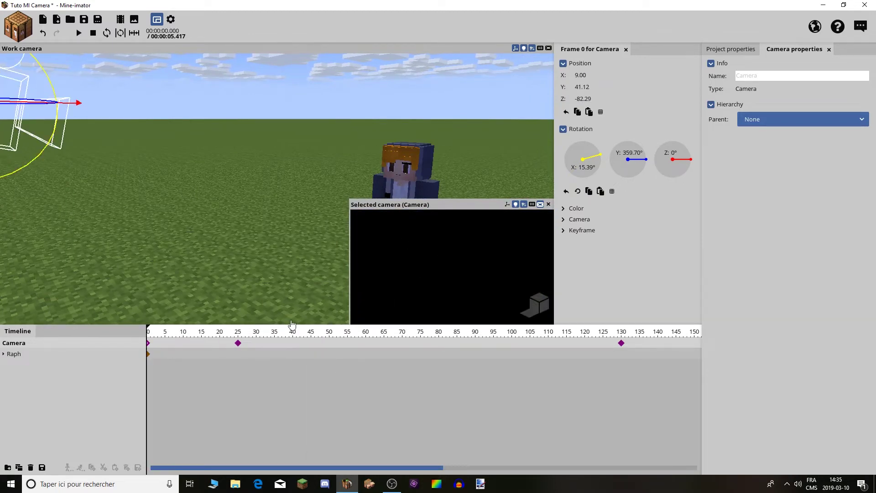
left_click_drag(297, 339, 308, 322)
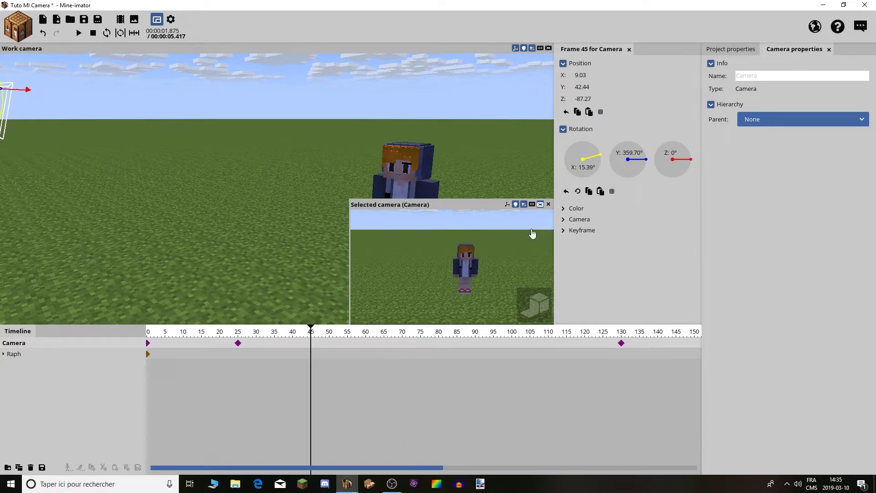
Show the thirds grid in the selected camera view and select all three camera keyframes.
left_click(531, 205)
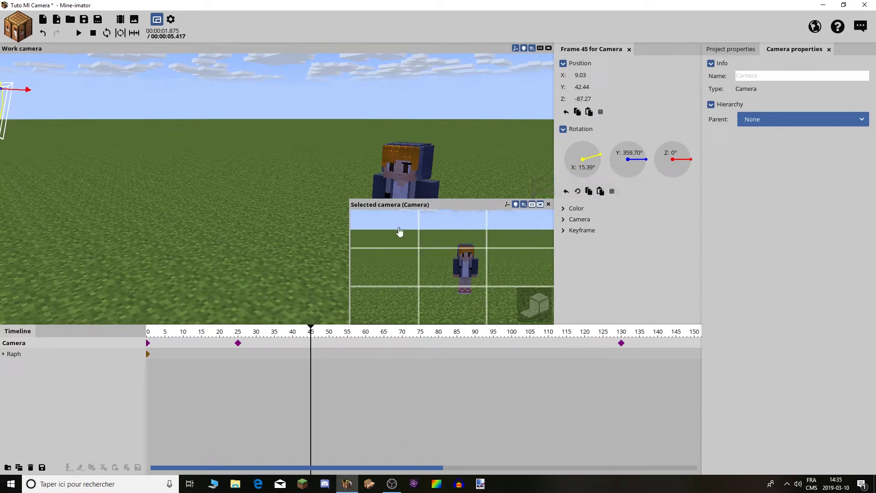
left_click_drag(637, 340, 89, 334)
right_click_drag(242, 233, 151, 210)
left_click_drag(151, 209, 278, 247)
left_click_drag(377, 239, 374, 238)
left_click(43, 32)
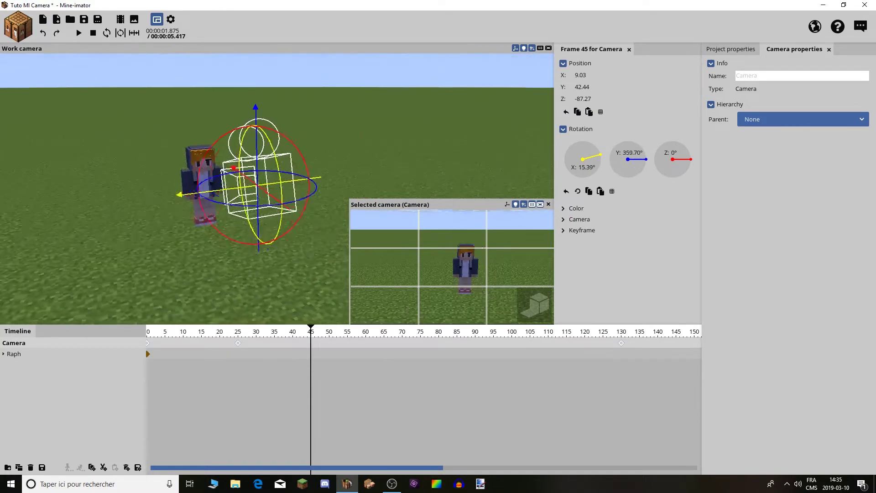
Move all selected camera keyframes sideways to about X -0.8 and lower them about 2 units, centring the character in the grid.
right_click_drag(283, 190, 255, 196)
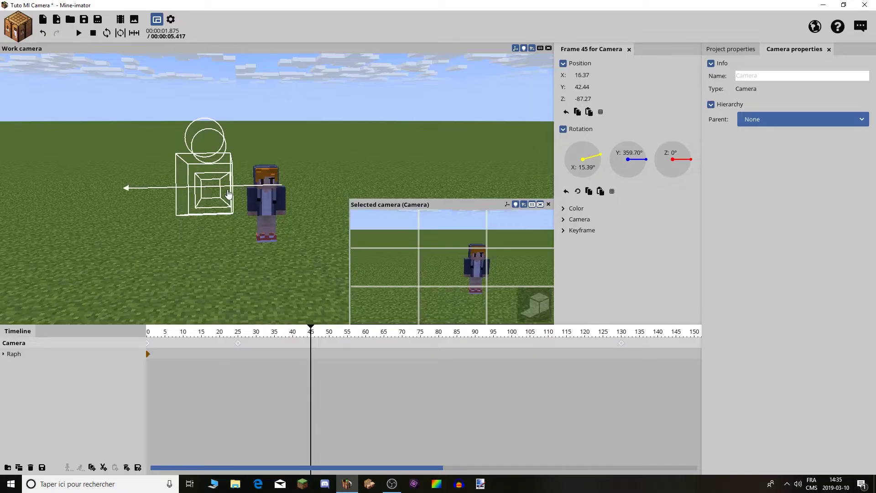
mouse_move(196, 196)
left_mouse_down()
mouse_move(173, 196)
mouse_move(200, 197)
left_mouse_up()
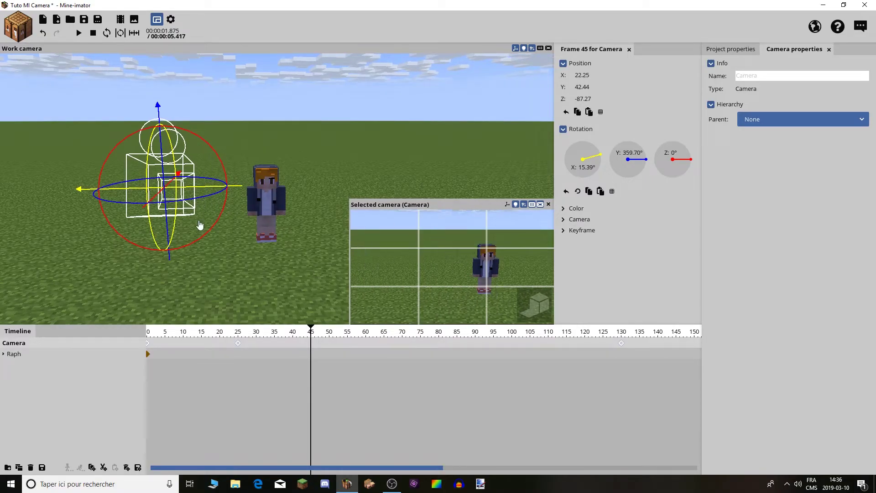
left_click_drag(240, 186, 413, 199)
left_click_drag(340, 235, 309, 245)
left_click_drag(412, 195, 384, 200)
Play the reframed shot from frame 0 with the camera deselected and hide the thirds grid.
left_click_drag(258, 333, 115, 262)
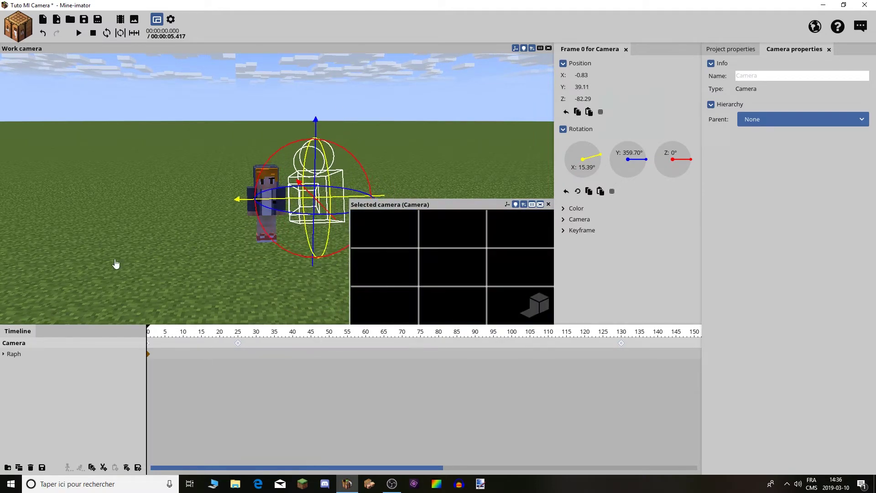
left_click(116, 262)
key("space")
left_click(679, 204)
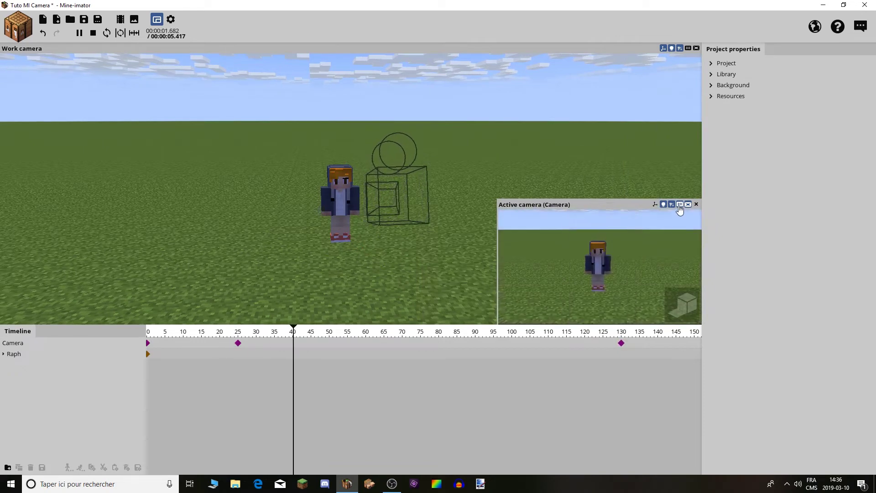
Add a camera keyframe at frame 90 and delete the one at frame 130.
left_click(474, 346)
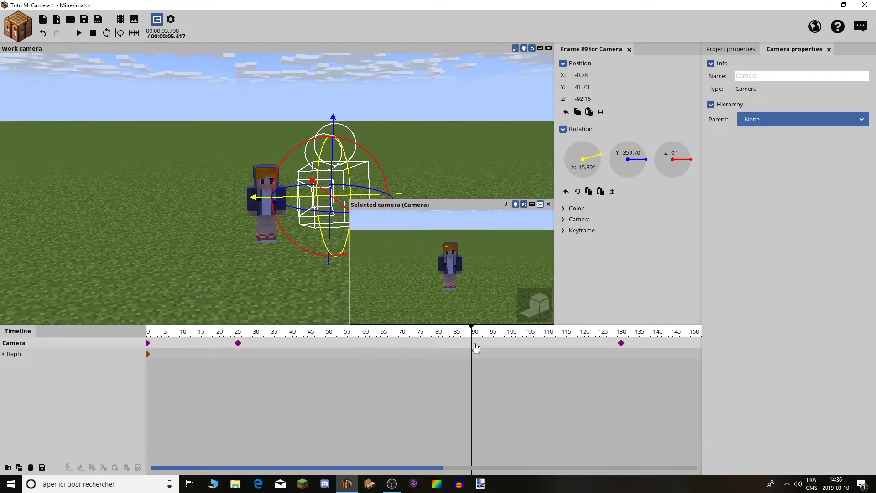
left_click_drag(651, 340, 569, 346)
key("Delete")
mouse_move(471, 334)
left_mouse_down()
mouse_move(460, 331)
mouse_move(482, 331)
left_mouse_up()
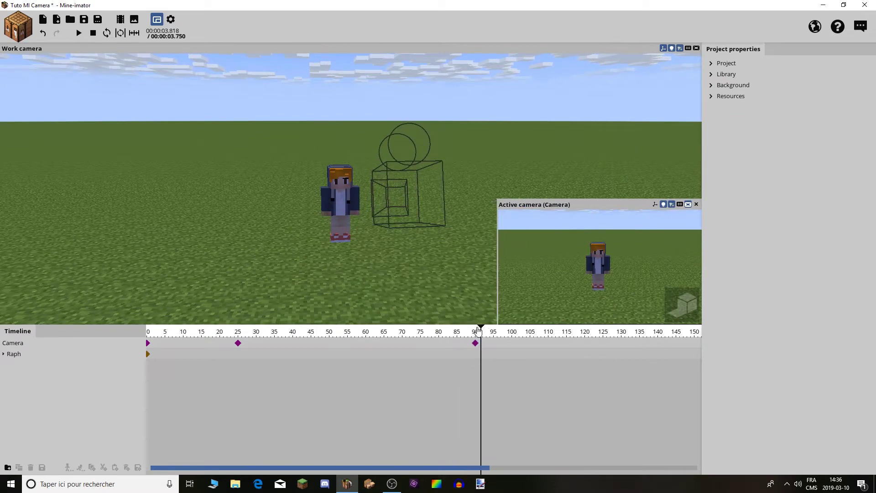
Add a camera keyframe at frame 91 and fly it behind the character to about X -22.5, Y 14.9, Z 33.8.
left_click(476, 343)
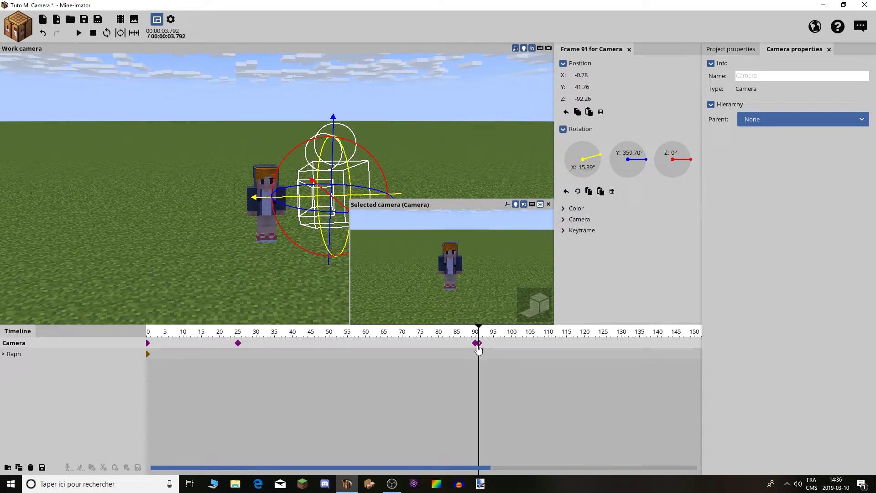
key("d")
mouse_move(452, 278)
right_mouse_down()
mouse_move(354, 261)
mouse_move(452, 281)
right_mouse_up()
key("w")
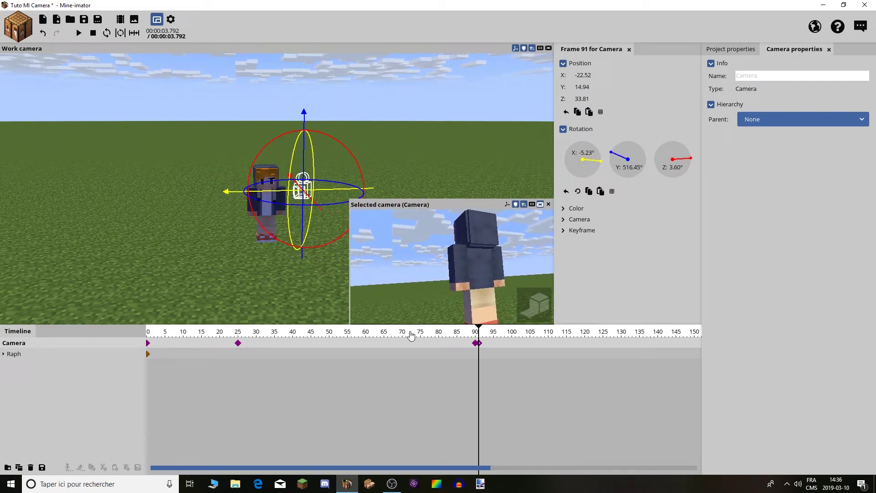
Play the end of the first shot to check how the camera switches between frames 90 and 91.
left_click_drag(460, 331, 381, 334)
key("space")
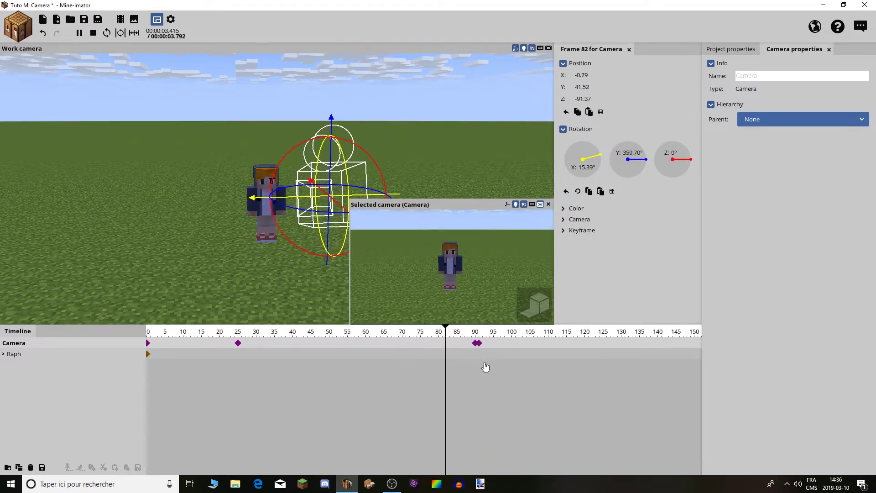
key("space")
left_click_drag(470, 332, 473, 331)
Set the frame 90 camera keyframe's transition from linear to the stepped, instant curve.
left_click(475, 342)
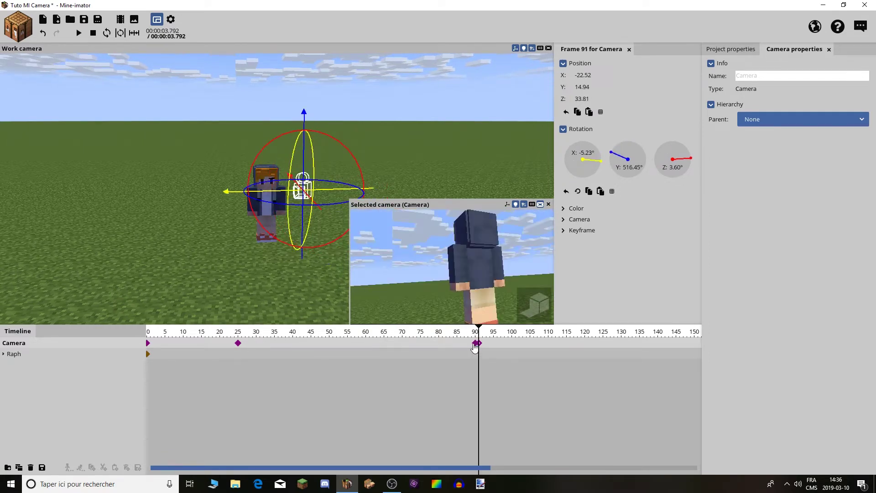
left_click(574, 232)
left_click(621, 248)
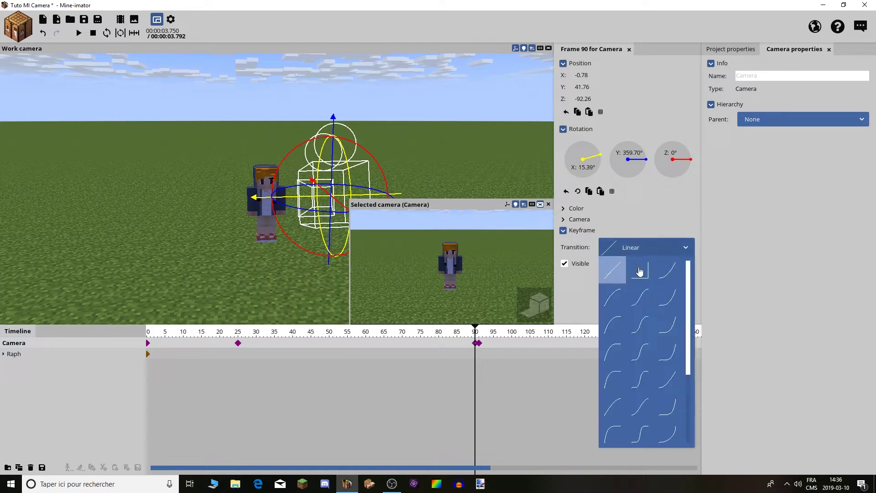
left_click(567, 232)
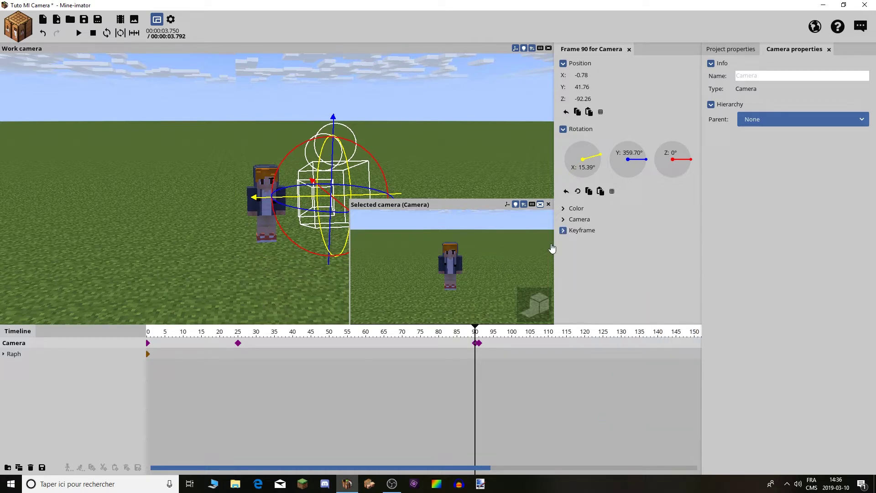
right_click(475, 346)
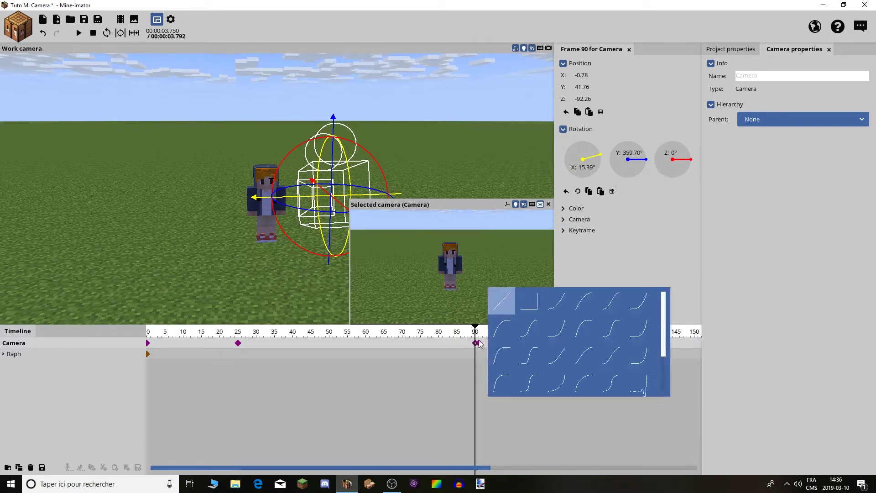
left_click(527, 306)
Replay the shot and step between frames 90 and 91 to check the instant camera cut.
left_click_drag(475, 333, 273, 340)
key("space")
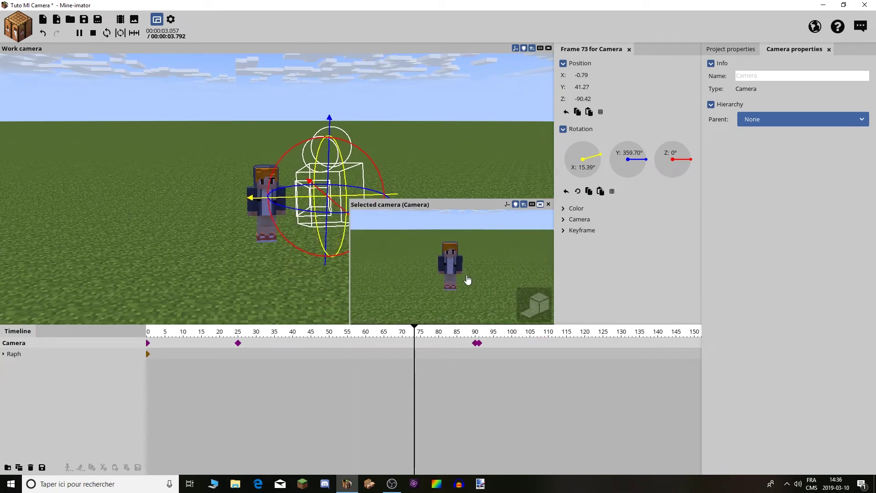
left_click(475, 332)
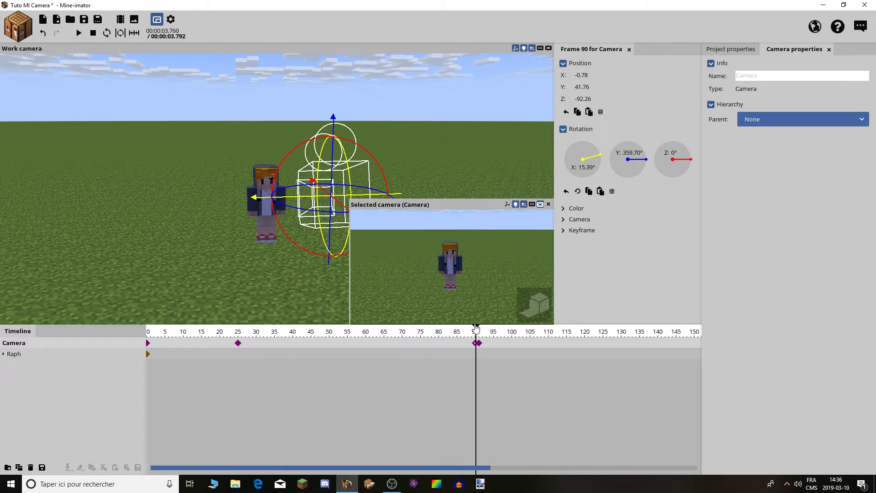
left_click(480, 328)
mouse_move(480, 327)
left_mouse_down()
mouse_move(462, 326)
mouse_move(478, 330)
left_mouse_up()
key("space")
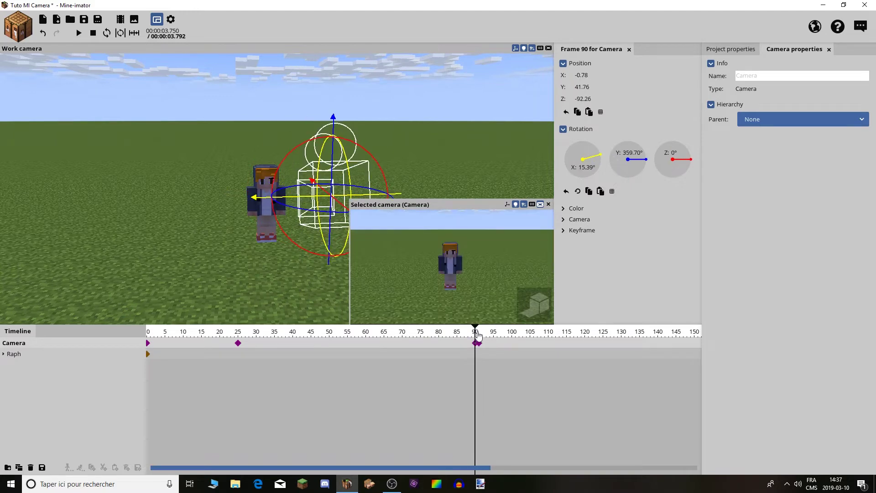
key("space")
left_click(694, 346)
scroll(691, 348, "down", 1)
left_click_drag(408, 329, 463, 327)
right_click_drag(475, 260, 475, 260)
key("w")
key("s")
left_click_drag(473, 348, 420, 351)
key("Delete")
Add a camera keyframe at frame 170 and try flying the camera forward and back behind the character.
left_click(457, 346)
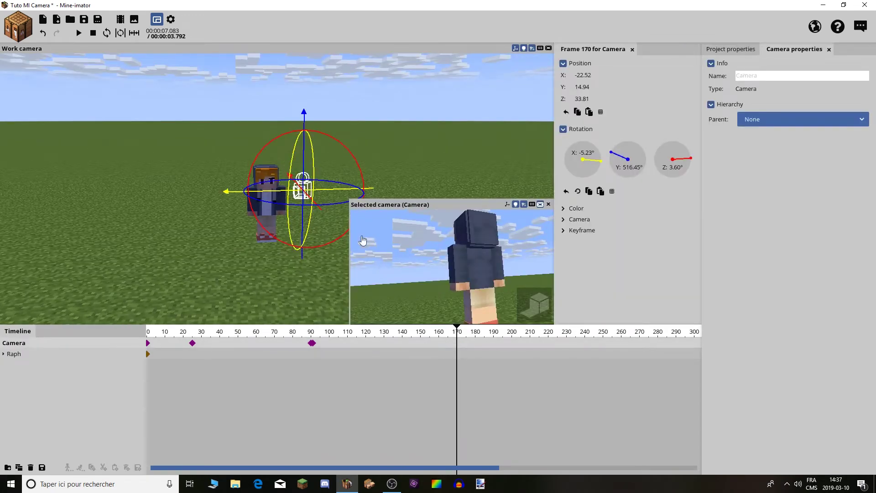
key("w")
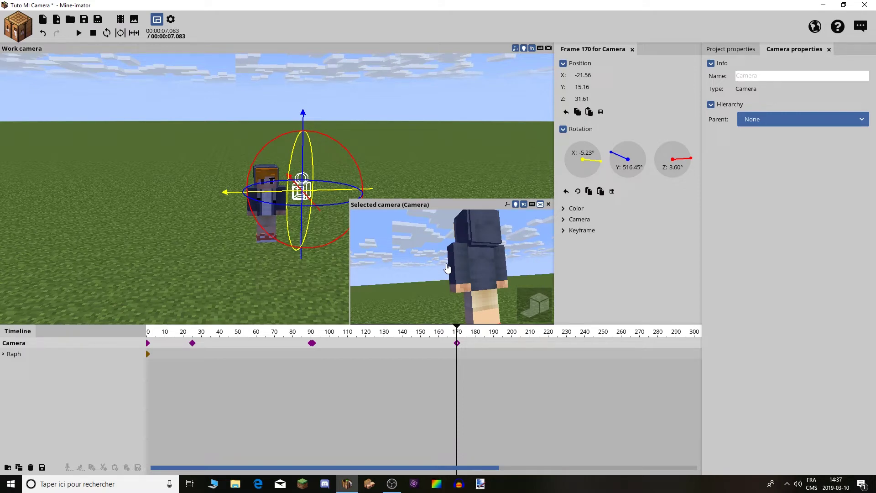
key("s")
right_click_drag(447, 267, 448, 267)
key("w")
left_click_drag(457, 335, 395, 316)
left_click_drag(456, 316, 460, 336)
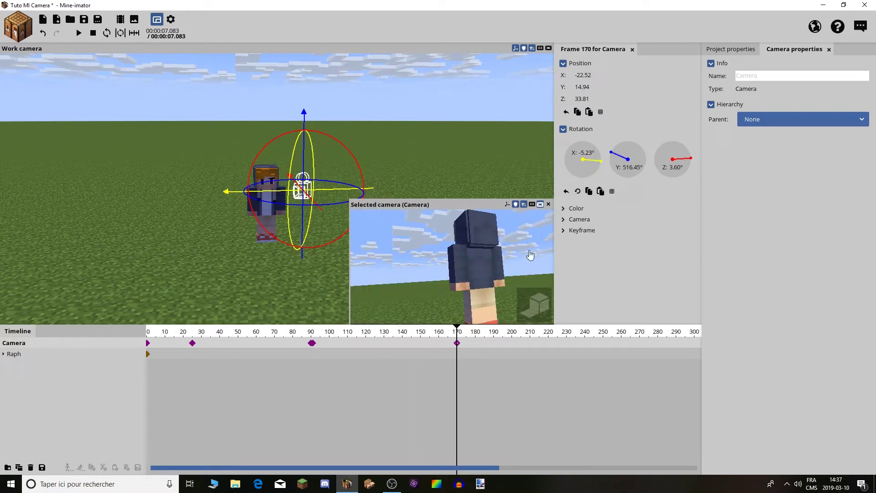
Reveal the camera settings of the frame 170 keyframe and try out the field of view.
left_click_drag(478, 134, 450, 123)
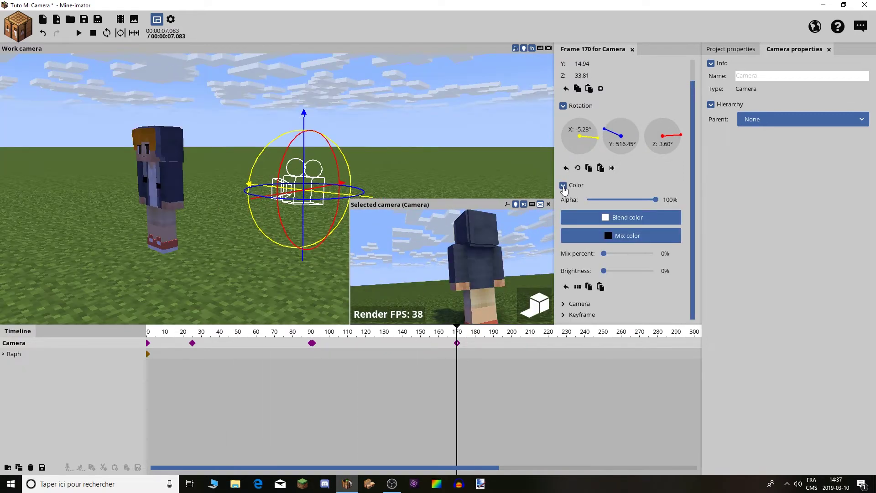
left_click(563, 186)
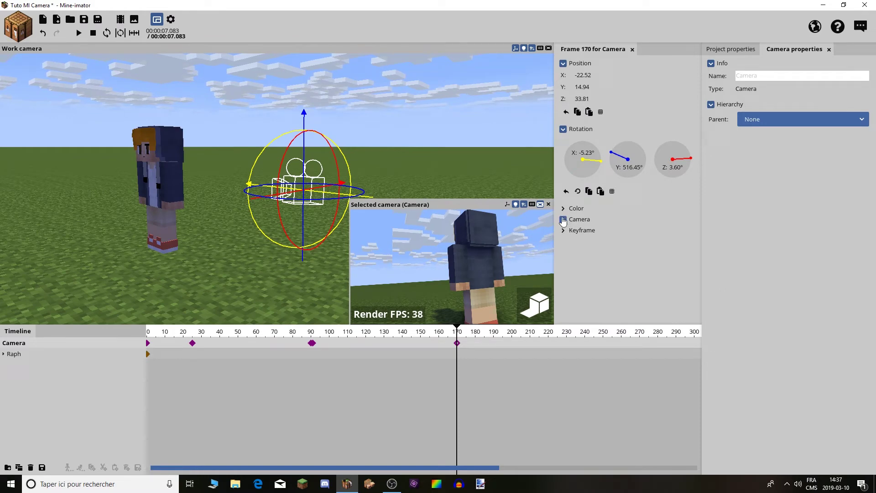
left_click(564, 220)
scroll(698, 219, "down", 2)
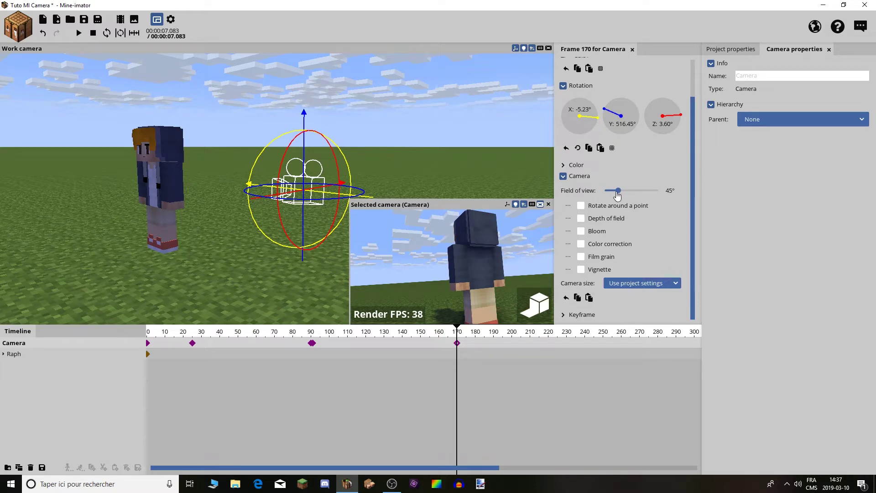
mouse_move(618, 191)
left_mouse_down()
mouse_move(606, 193)
mouse_move(667, 195)
mouse_move(611, 194)
mouse_move(619, 193)
left_mouse_up()
Fly the frame 170 camera around to face the character from the front.
left_click_drag(460, 284, 729, 300)
key("s")
key("space")
key("space")
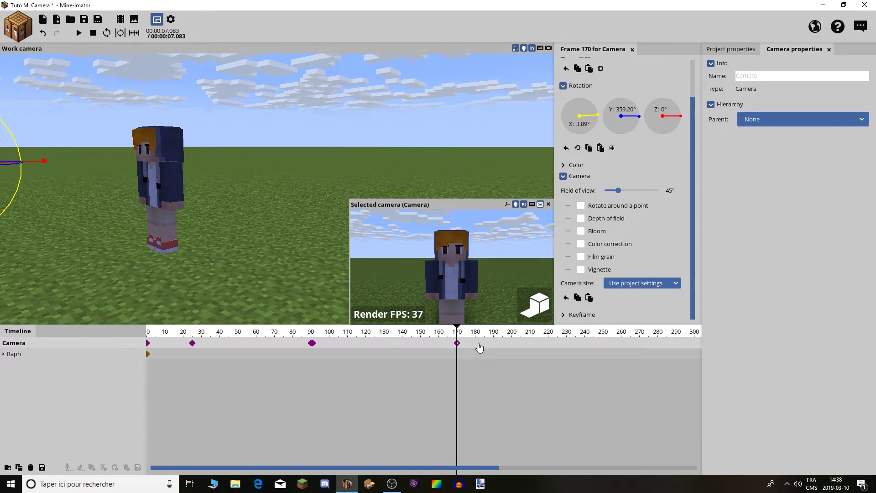
Add a camera keyframe at frame 180 with a 27° field of view and an adjusted distance, and play the zoom from frame 170.
left_click_drag(619, 193, 613, 193)
key("s")
left_click(487, 182)
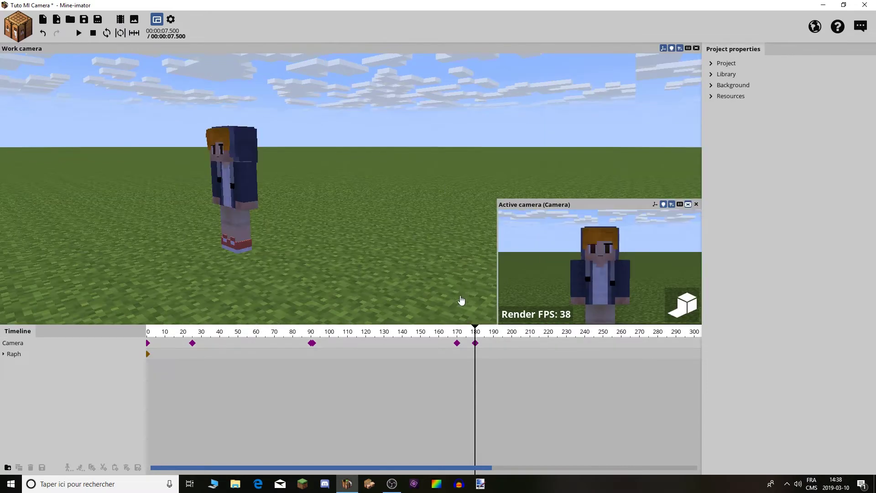
left_click(457, 332)
key("space")
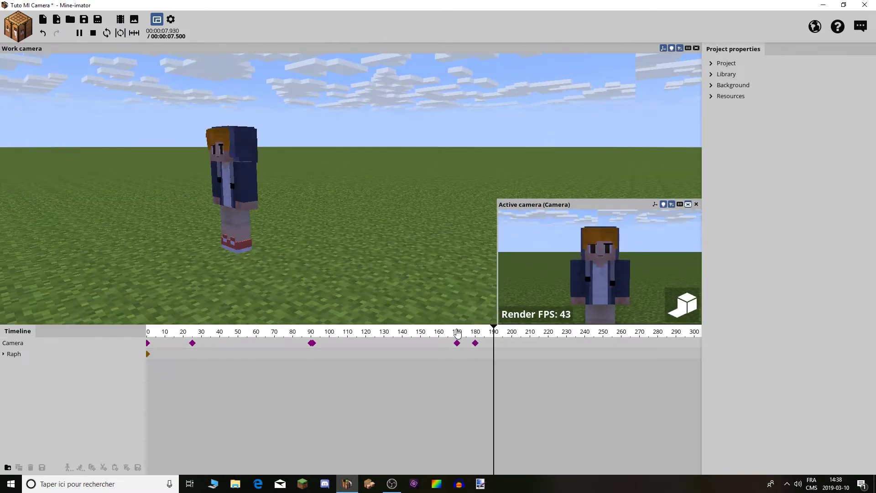
Move the frame 180 camera keyframe to frame 190 and replay the slower zoom from frame 170.
left_click_drag(474, 342, 493, 343)
key("space")
left_click(276, 261)
left_click(457, 332)
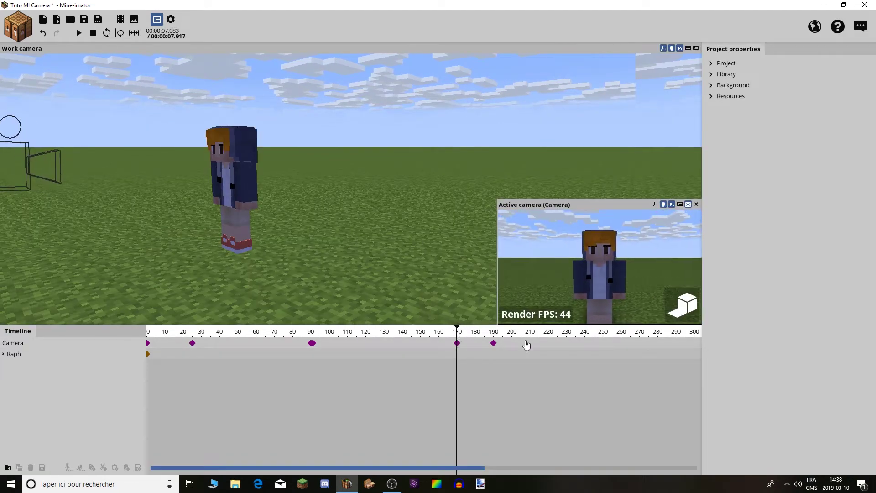
key("space")
Delete the frame 190 camera keyframe and set the frame 170 keyframe's transition to the stepped, instant curve.
left_click(493, 343)
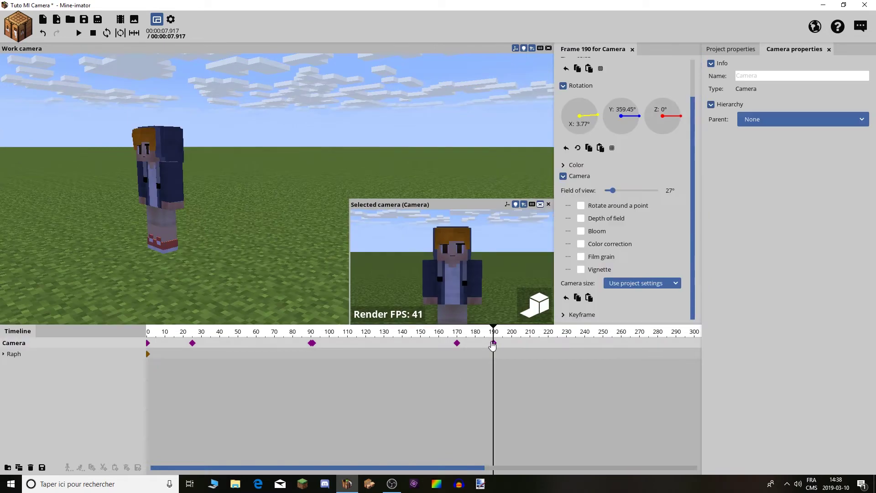
left_click(477, 348)
left_click(456, 342)
scroll(463, 349, "up", 5, "ctrl")
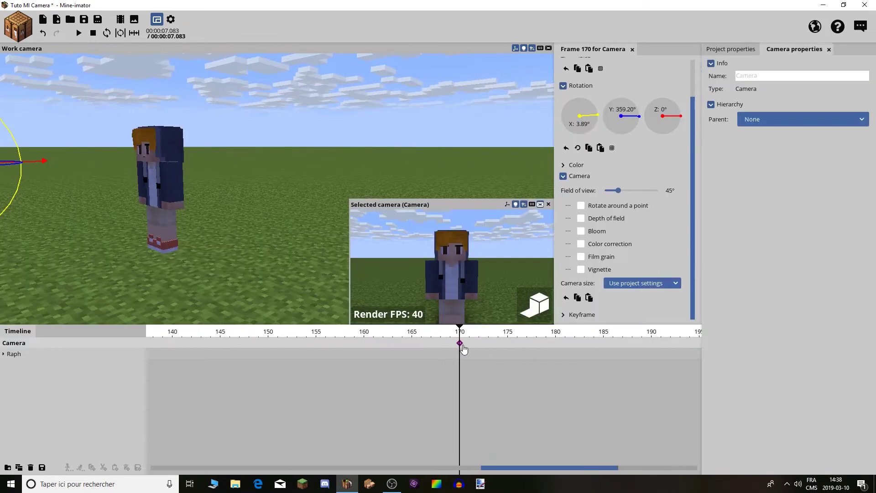
right_click(460, 344)
left_click(512, 310)
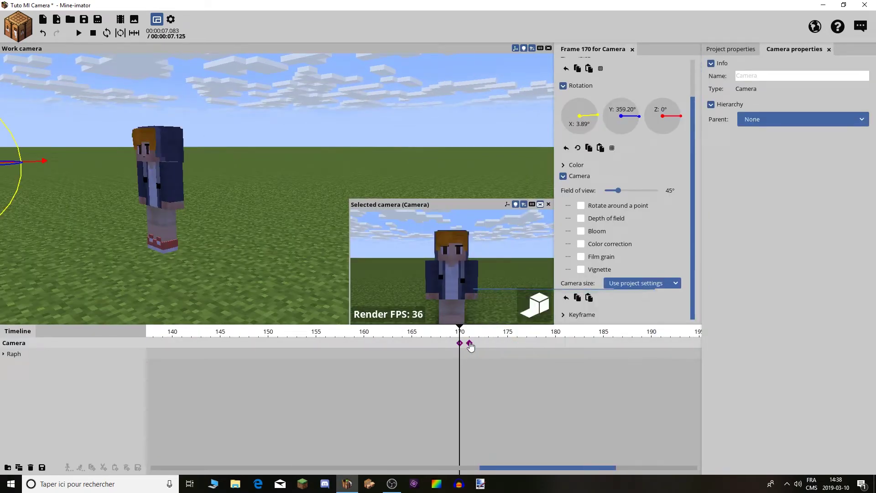
Turn the frame 171 camera to a new view and enable rotation around a point, with an XY angle of -18.03°.
left_click(469, 343)
scroll(473, 343, "down", 5)
right_click_drag(504, 296, 468, 291)
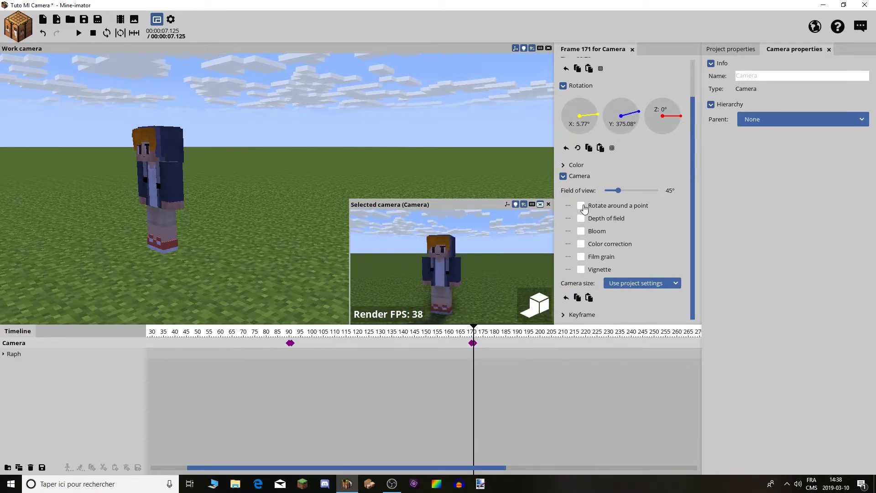
left_click(582, 206)
left_click_drag(348, 142, 338, 178)
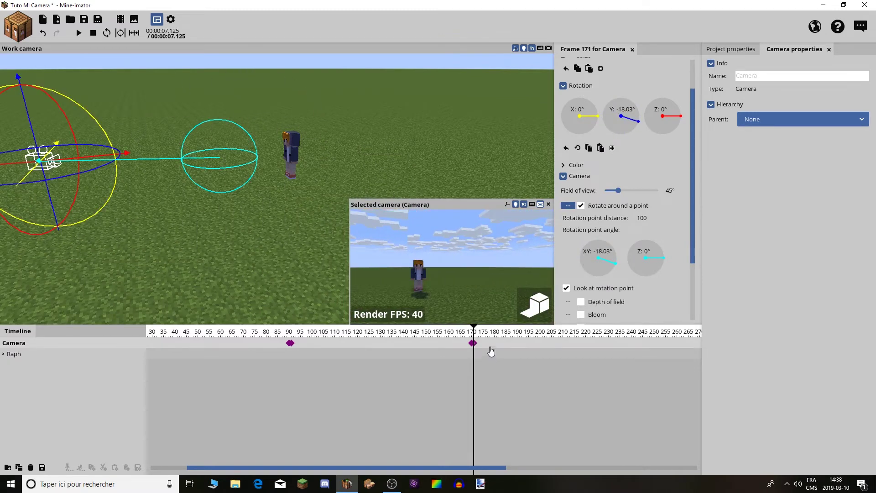
Shift the frame 171 camera and its rotation point toward the character to centre the character in the shot.
left_click_drag(314, 95, 279, 126)
left_click_drag(96, 172, 152, 181)
left_click_drag(202, 150, 208, 189)
left_click_drag(250, 169, 270, 228)
left_click_drag(249, 107, 217, 72)
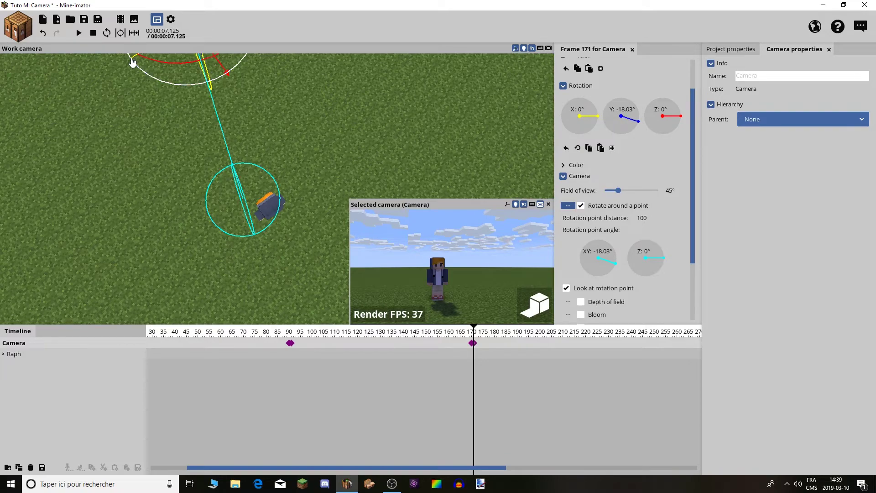
left_click_drag(102, 81, 48, 43)
left_click_drag(274, 124, 296, 120)
left_click_drag(389, 110, 518, 282)
Add a camera keyframe at frame 245 with rotation point angles of XY 28.61° and Z -8.46°, and preview the orbit.
left_click_drag(491, 337, 640, 350)
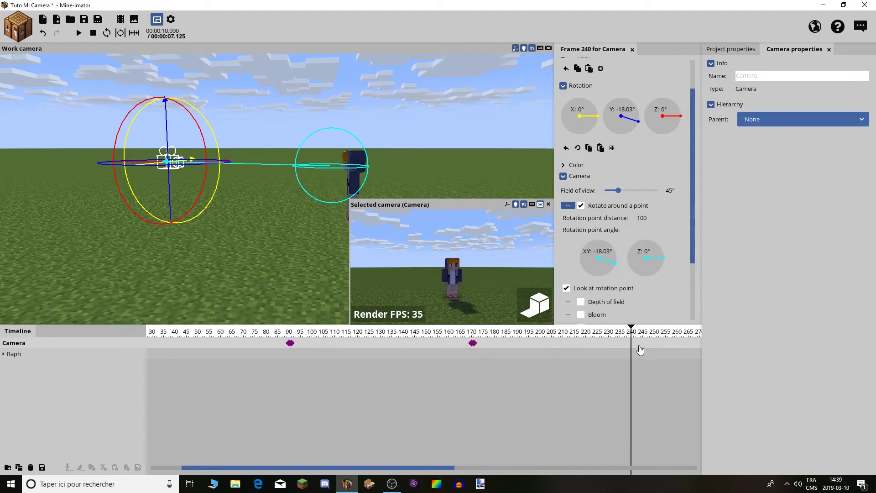
left_click_drag(412, 156, 411, 201)
left_click_drag(343, 199, 438, 289)
left_click(469, 332)
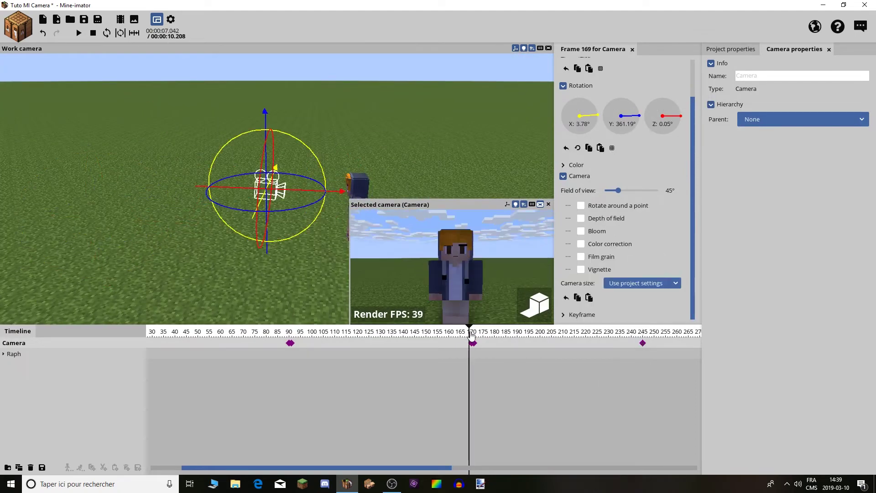
key("space")
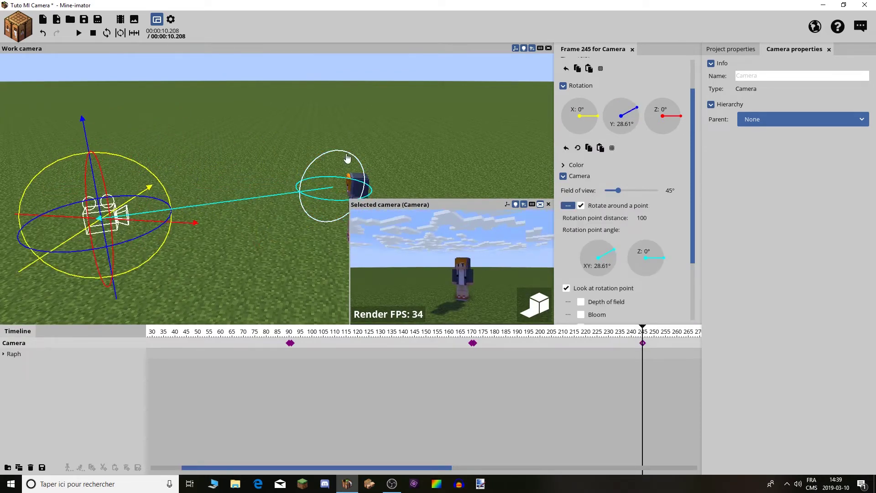
left_click_drag(347, 158, 350, 129)
left_click_drag(473, 334, 496, 333)
Give the frame 245 keyframe an instant transition and turn off rotation around a point at frame 246.
left_click(690, 305)
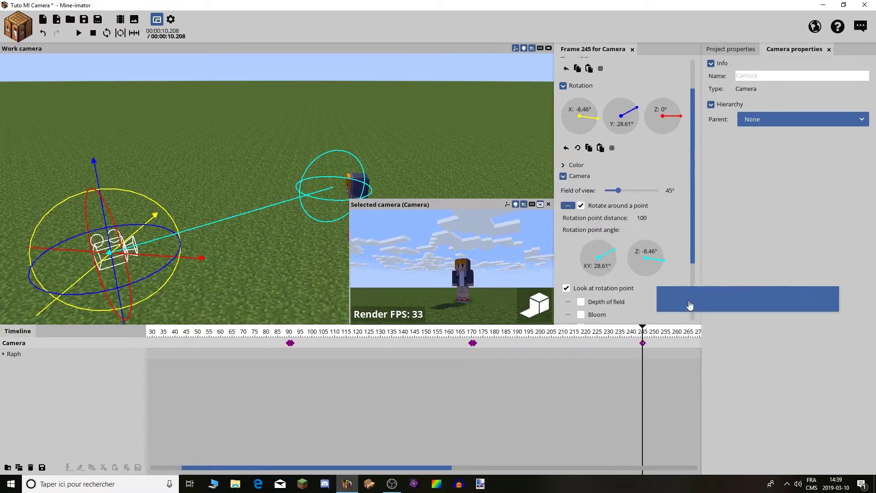
left_click(645, 343)
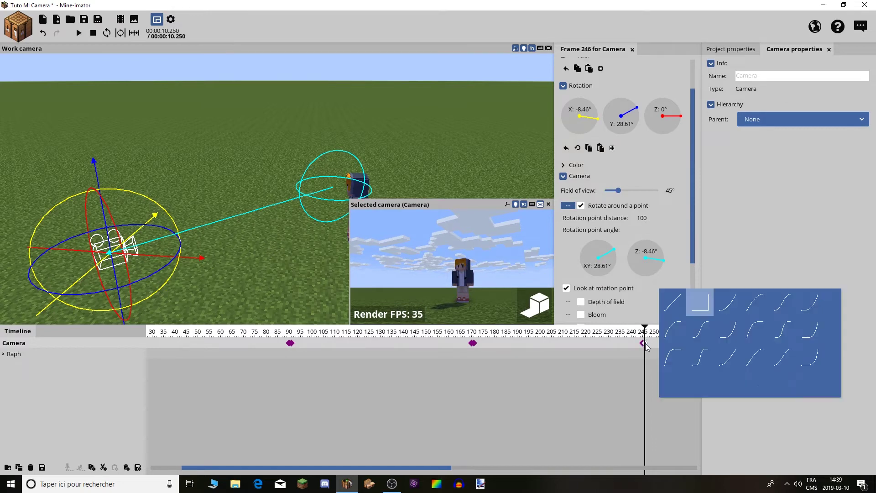
left_click(581, 206)
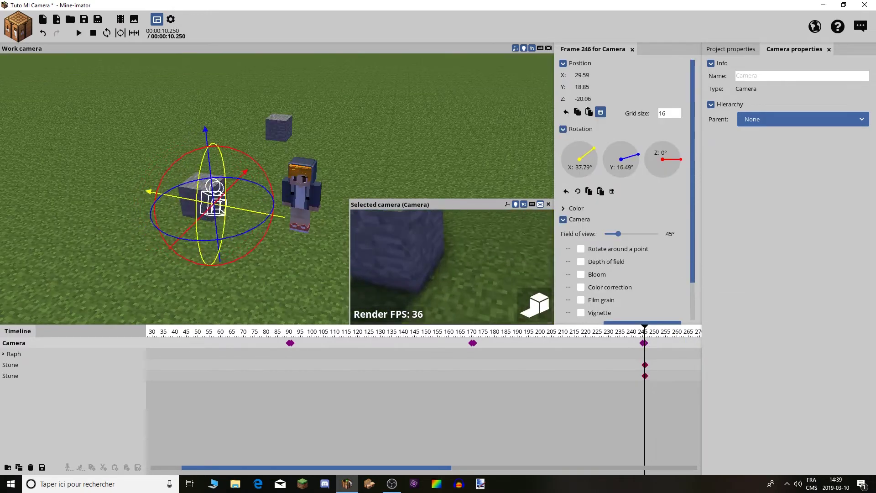
Fly the frame 246 camera close to the near stone block, keeping the far block in view behind it.
key("w")
key("s")
key("w")
key("w")
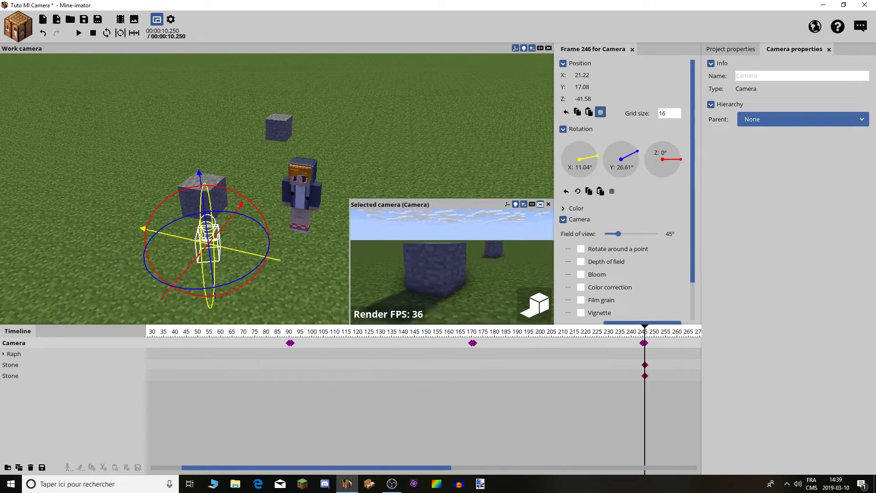
left_click(512, 267)
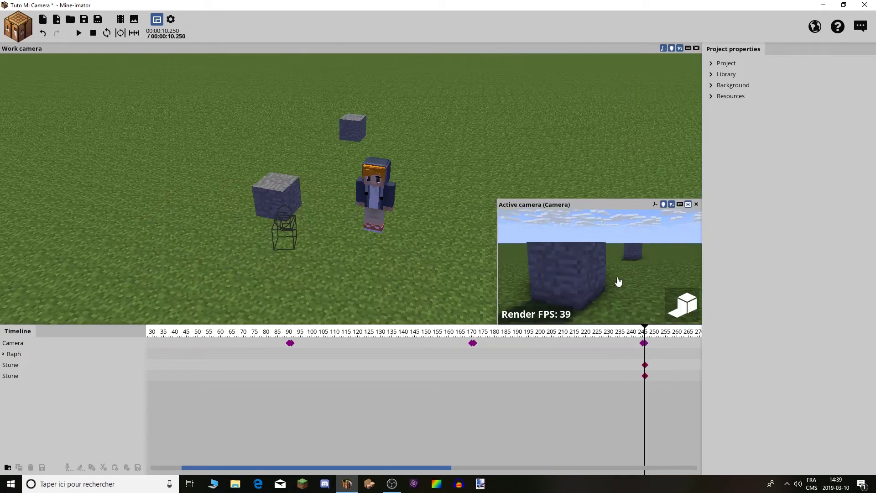
Enable depth of field on the frame 246 camera with a 4.93% blur size and reframe the near stone block.
left_click(13, 343)
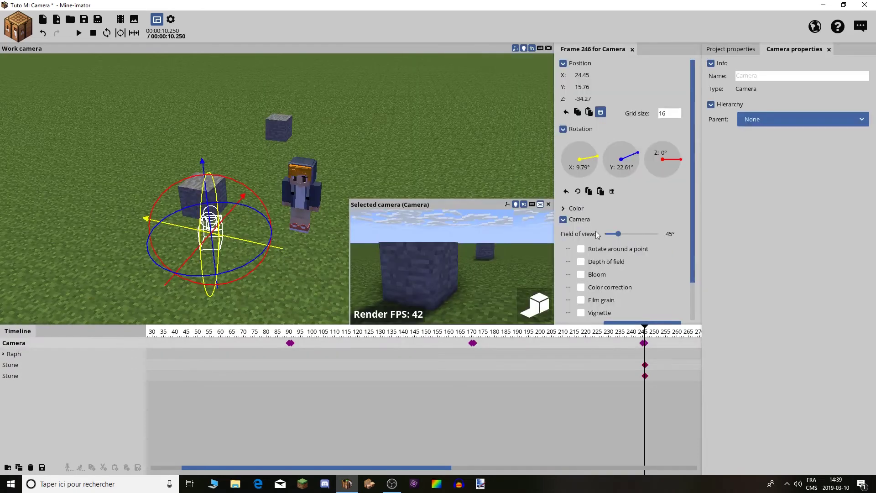
left_click(581, 262)
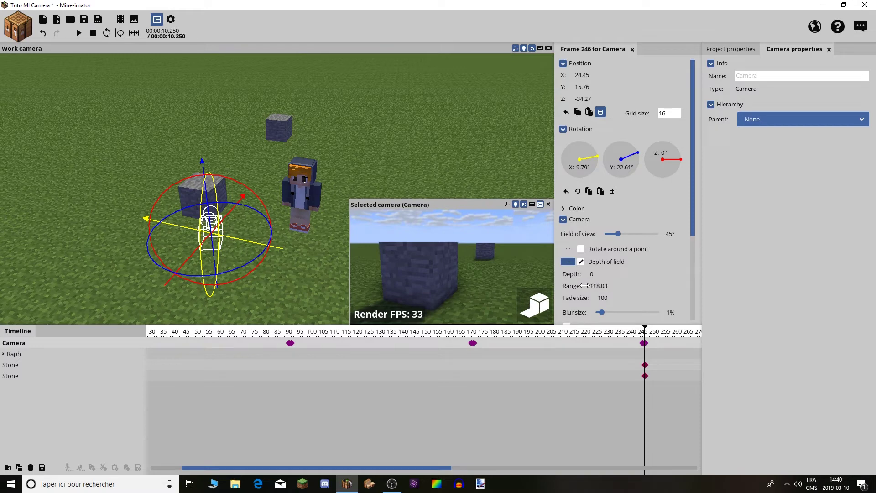
left_click_drag(601, 312, 618, 312)
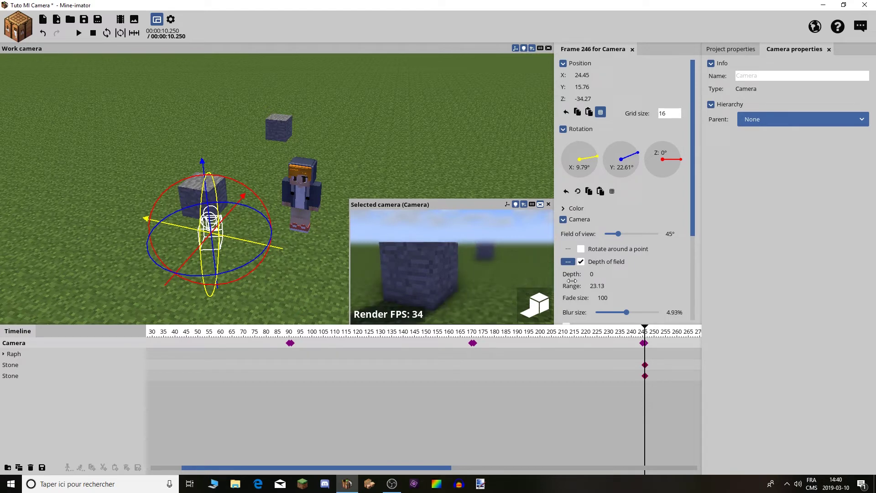
left_click_drag(445, 253, 422, 252)
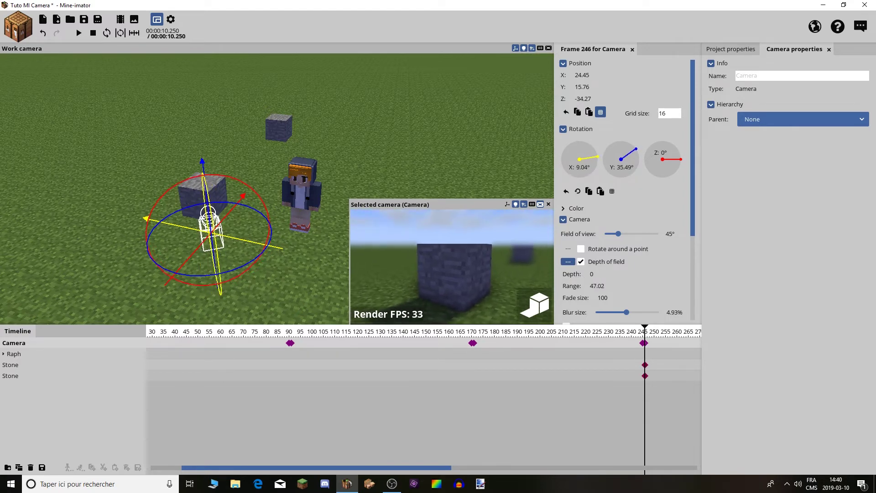
Set the frame 246 depth of field to a range of 27.60, a fade size of 146 and a blur size of 2.50%.
left_click_drag(604, 314, 609, 313)
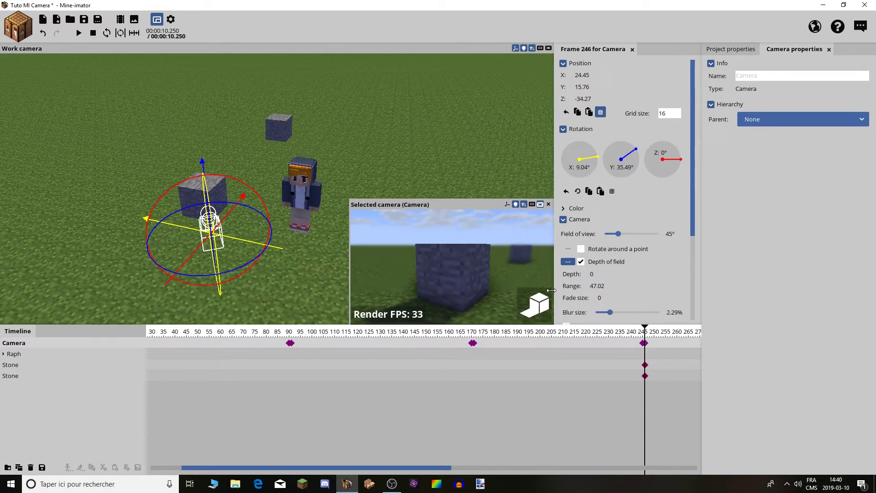
left_click_drag(576, 290, 620, 292)
left_click_drag(586, 285, 580, 285)
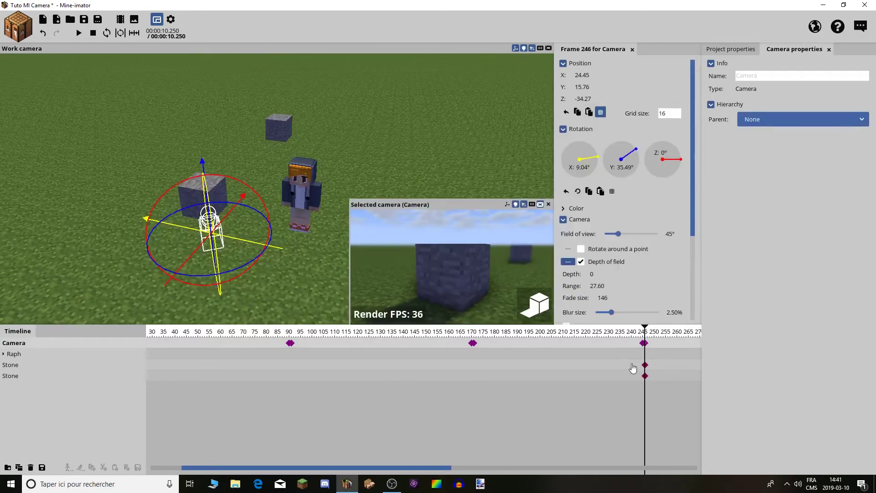
Add a camera keyframe at frame 315 with the camera pulled slightly back from the stone block.
scroll(633, 368, "down", 8)
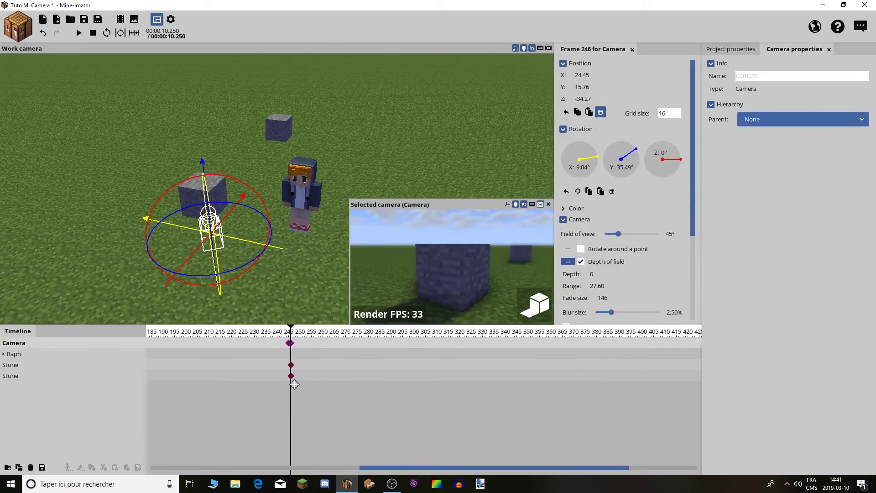
left_click(439, 349)
key("s")
right_click_drag(517, 309, 518, 308)
Set the frame 315 keyframe's transition to instant and turn off depth of field at frame 316.
right_click(435, 340)
left_click(463, 298)
left_click(443, 345)
left_click_drag(443, 345, 441, 344)
right_click(440, 344)
left_click(464, 308)
left_click(581, 261)
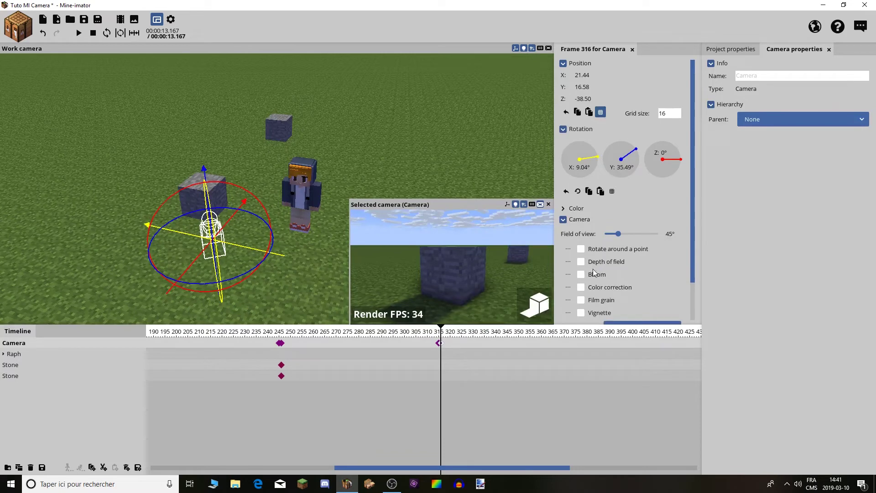
Enable bloom at frame 316, try different threshold, radius and intensity values, and reframe the camera on the character.
left_click(582, 275)
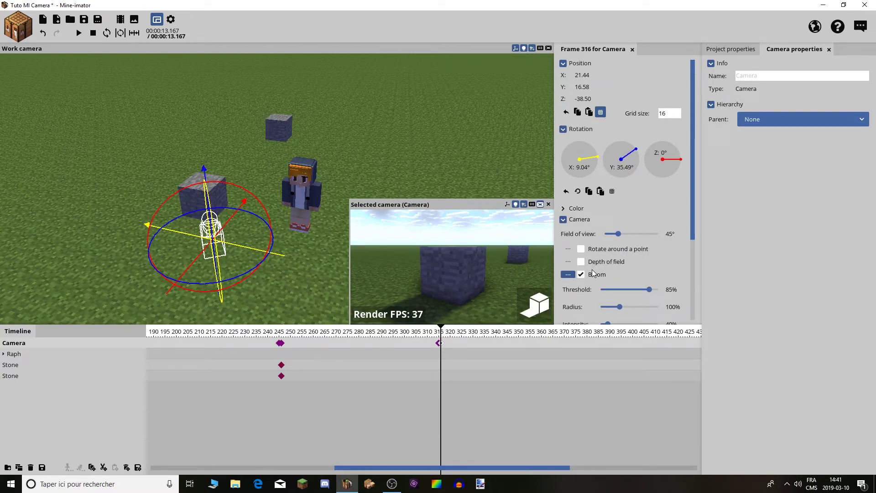
left_click_drag(649, 289, 642, 290)
left_click_drag(654, 252, 691, 249)
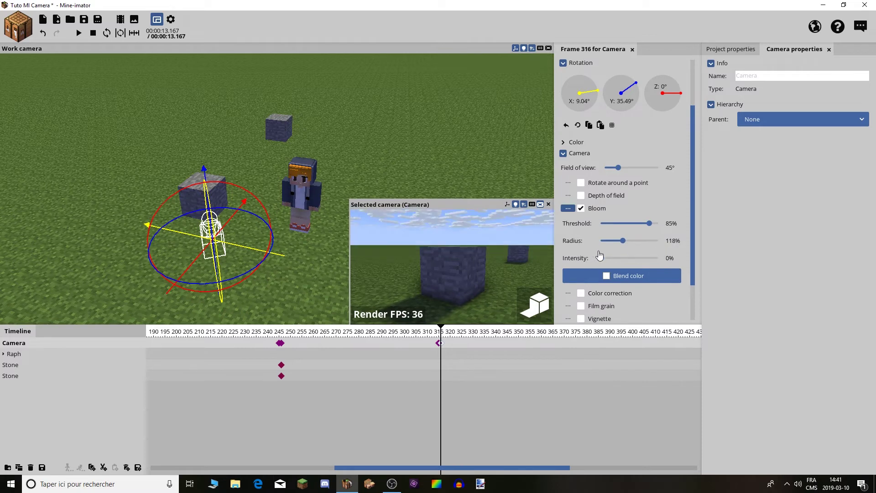
mouse_move(490, 258)
left_mouse_down()
mouse_move(516, 259)
mouse_move(489, 259)
mouse_move(489, 269)
mouse_move(486, 242)
left_mouse_up()
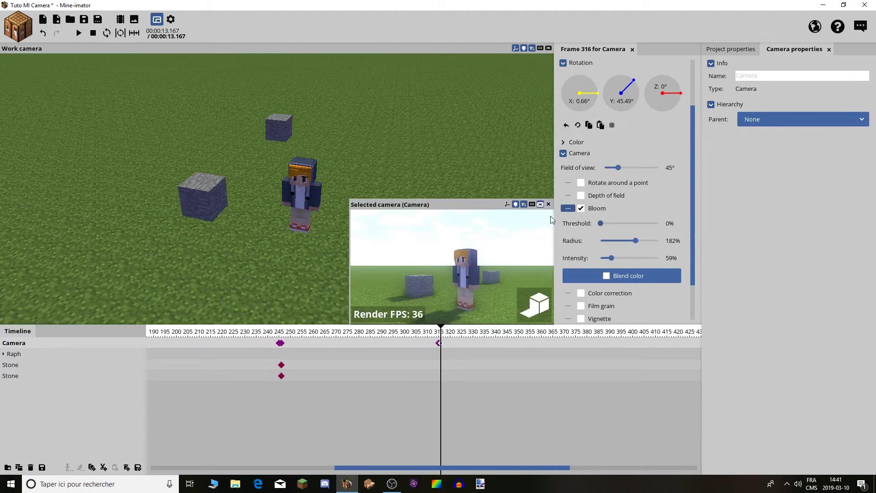
Reset bloom to an 85% threshold, 100% radius and 40% intensity, and switch bloom off.
right_click(619, 223)
right_click(617, 240)
right_click(613, 258)
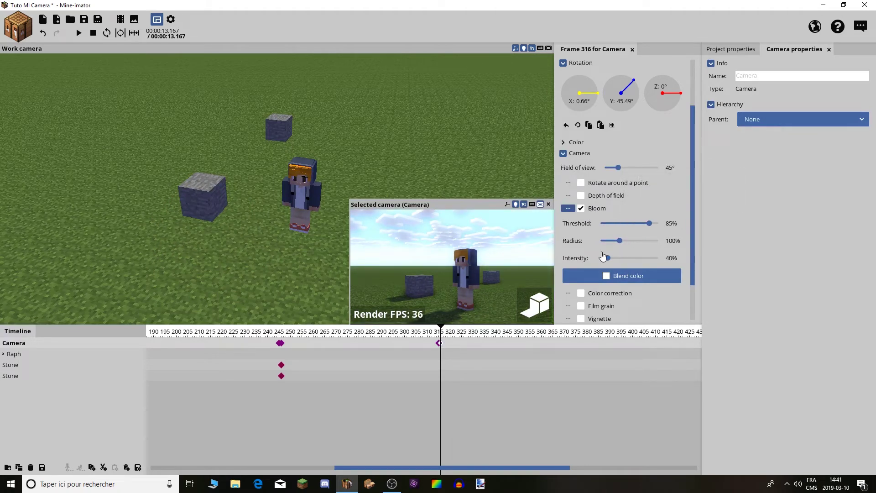
left_click(581, 208)
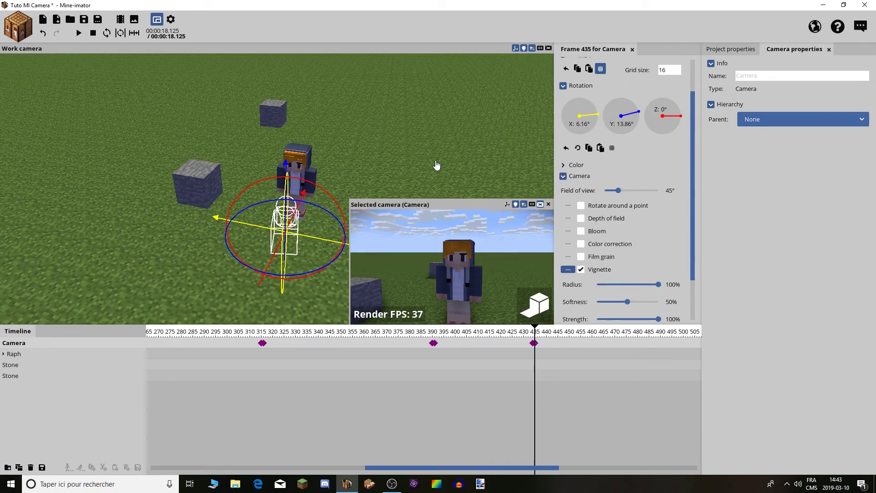
Reduce the vignette radius of the frame 435 camera.
left_click_drag(436, 166, 428, 186)
scroll(413, 184, "up", 4)
left_click_drag(657, 285, 594, 258)
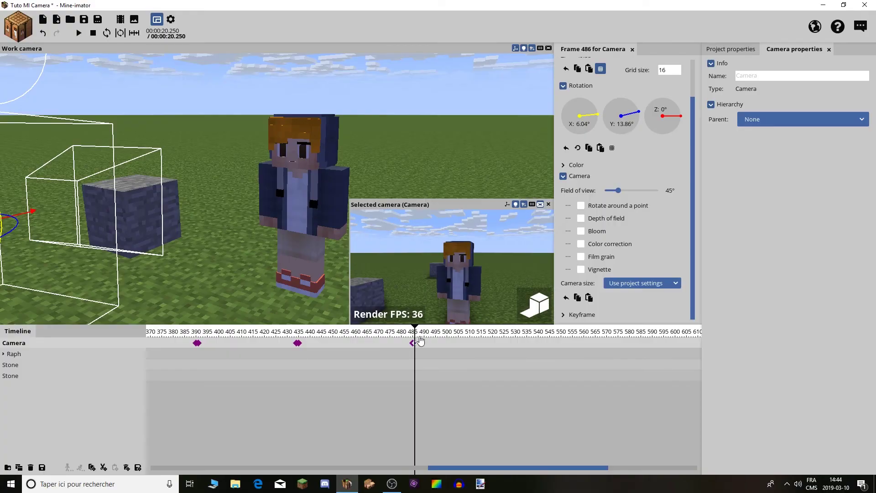
Open the camera size choices for the frame 486 camera keyframe and try the Avatar (512x512) size.
left_click(640, 283)
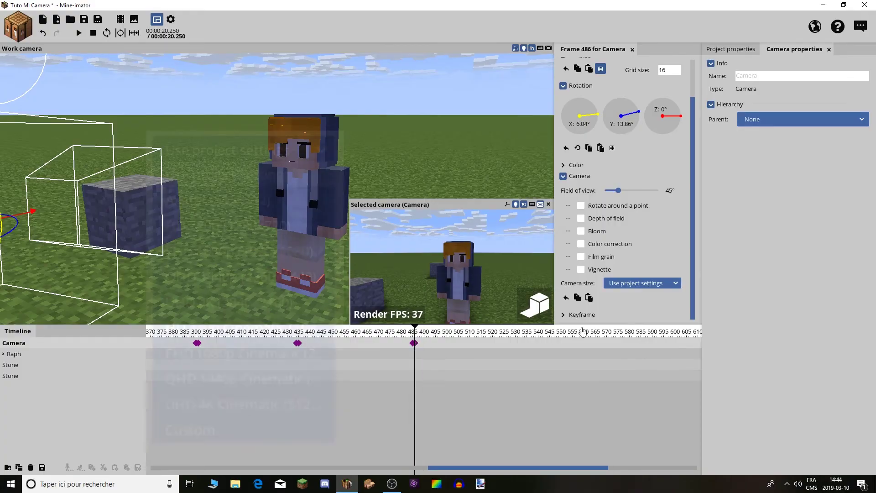
left_click(635, 284)
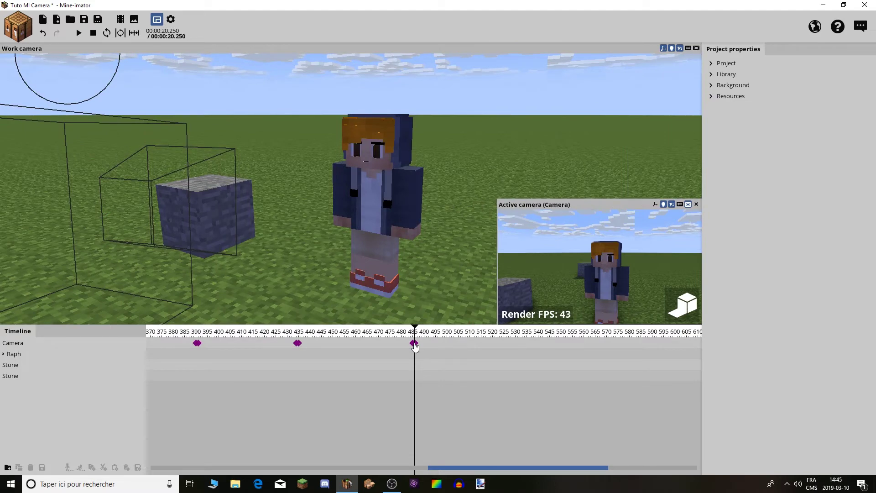
left_click(413, 343)
left_click(637, 283)
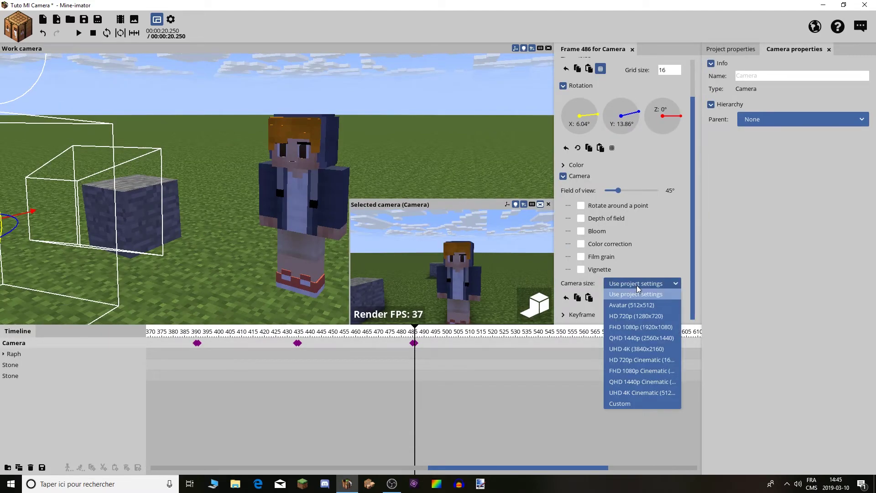
left_click(352, 232)
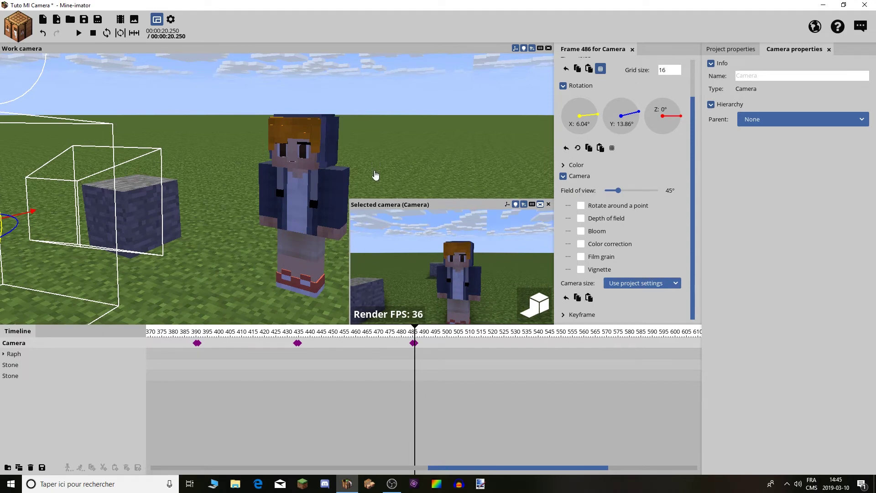
left_click(657, 284)
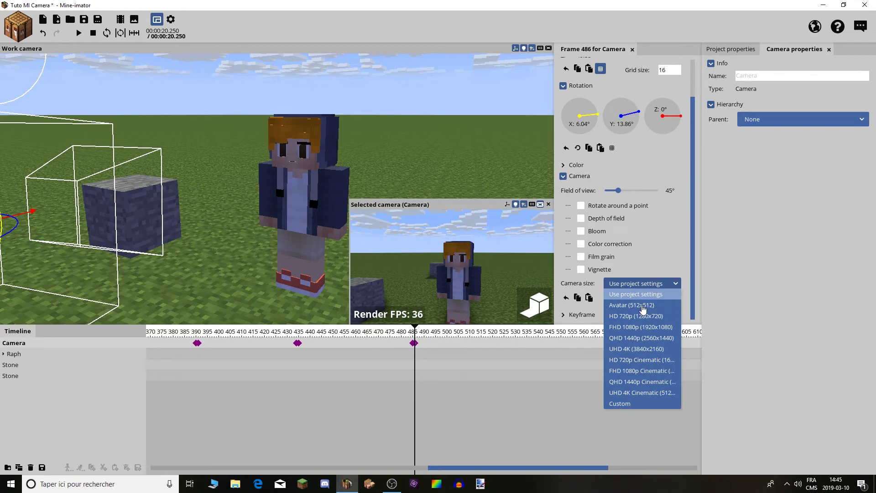
left_click(643, 305)
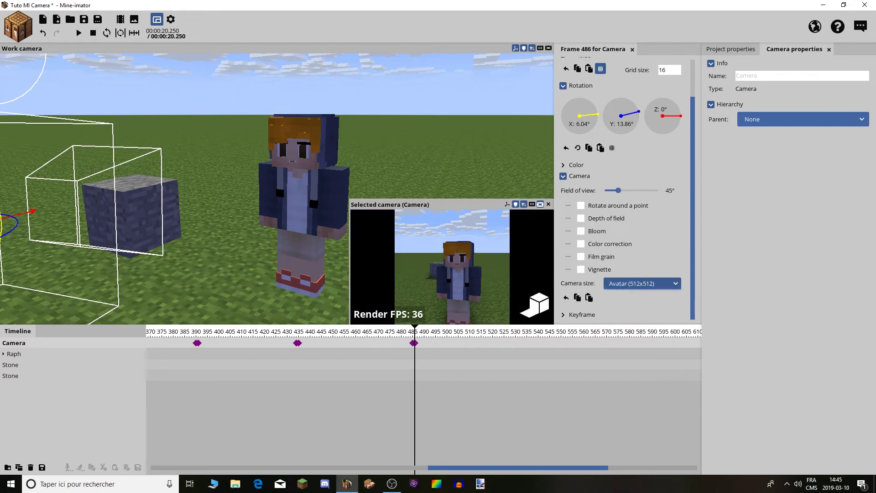
Try the HD 720p, FHD 1080p, QHD 1440p and UHD 4K camera sizes in turn at frame 486.
left_click(644, 288)
left_click(647, 318)
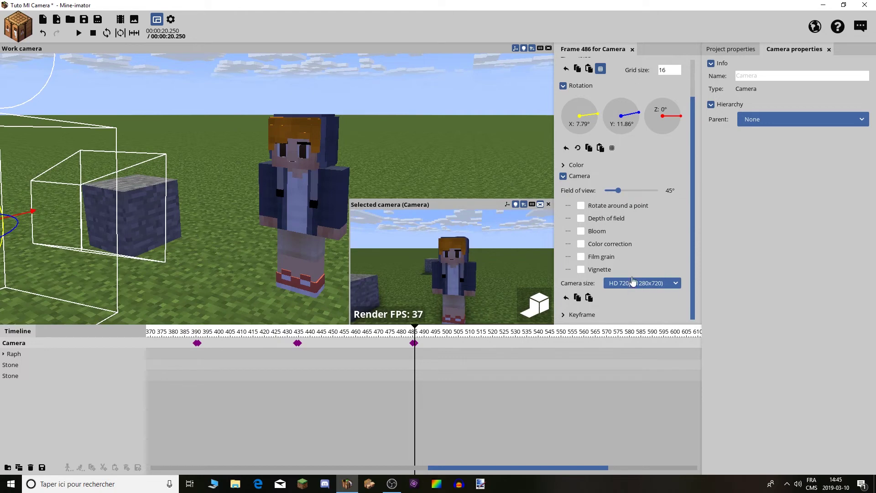
left_click(664, 285)
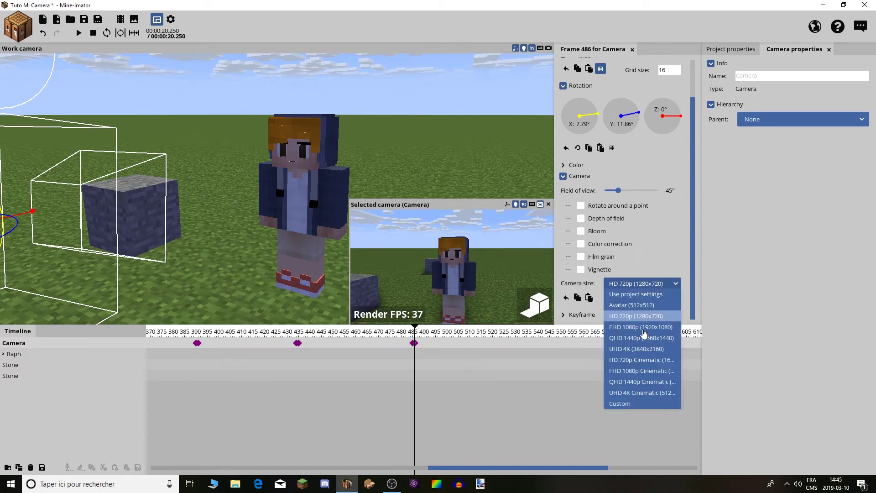
left_click(643, 330)
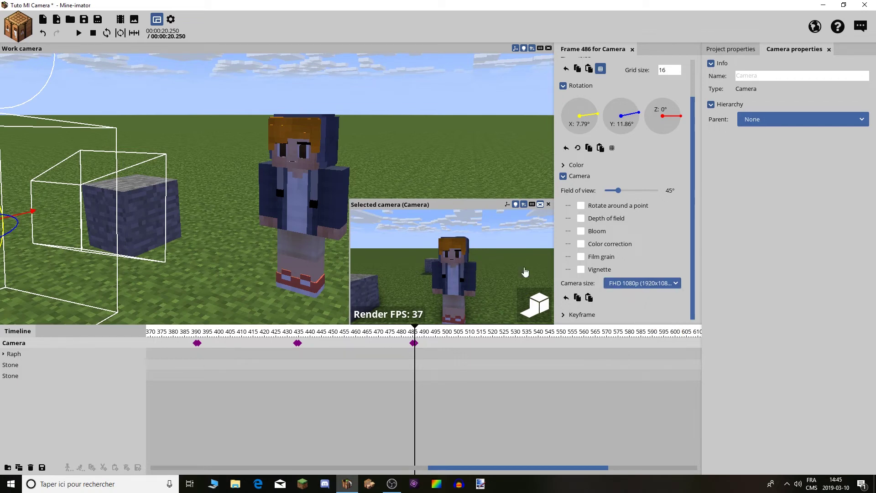
left_click(641, 283)
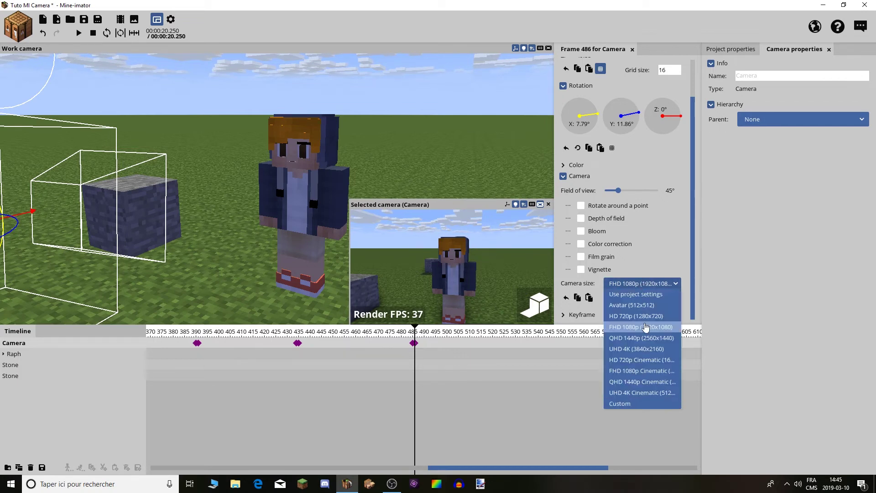
left_click(625, 340)
left_click(641, 283)
left_click(628, 350)
Try the HD 720p, FHD 1080p, QHD 1440p and UHD 4K Cinematic camera sizes in turn at frame 486.
left_click(640, 285)
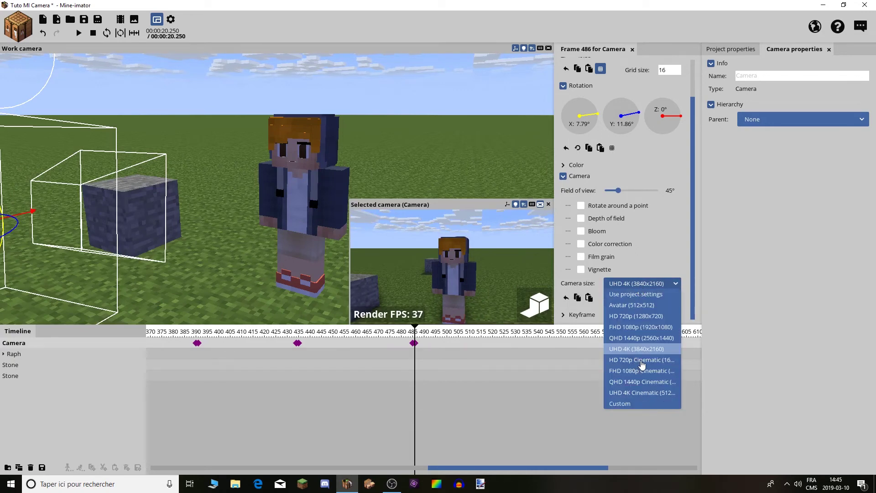
left_click(642, 360)
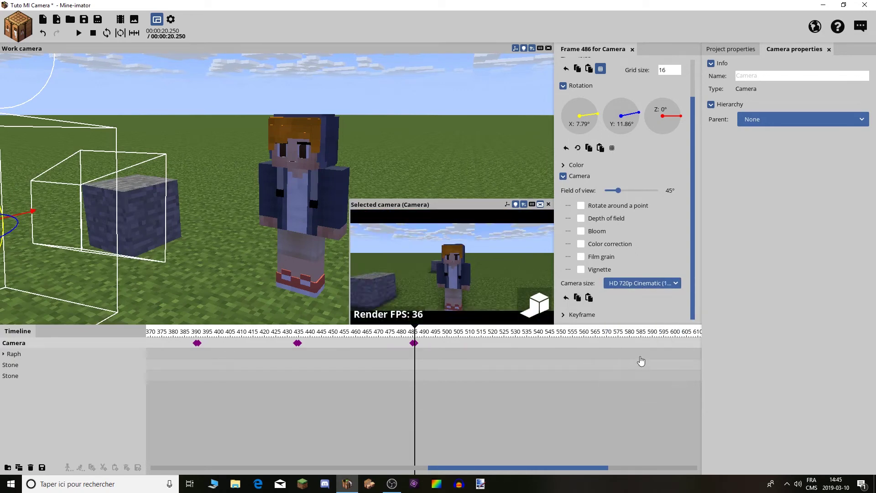
left_click(642, 288)
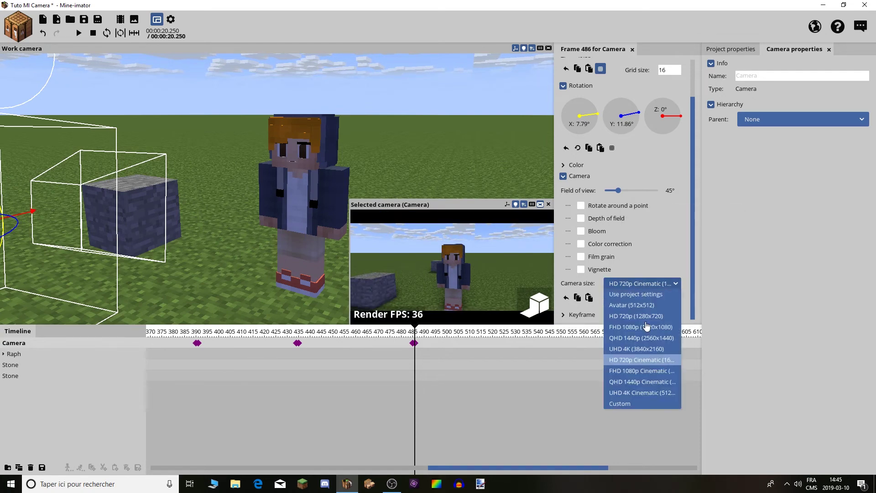
left_click(634, 370)
left_click(639, 284)
left_click(637, 382)
left_click(636, 286)
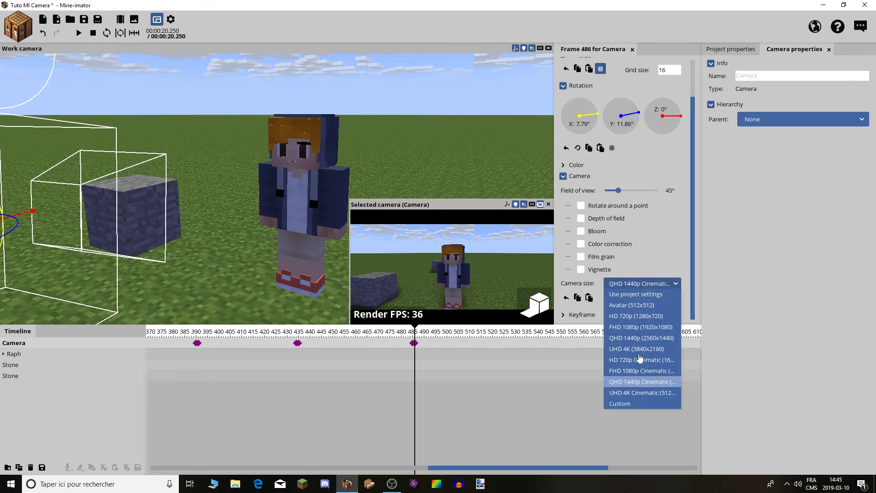
left_click(636, 394)
Switch the frame 486 camera to a custom size, turn off keeping the aspect ratio, and set the camera width to 2350.
left_click(644, 285)
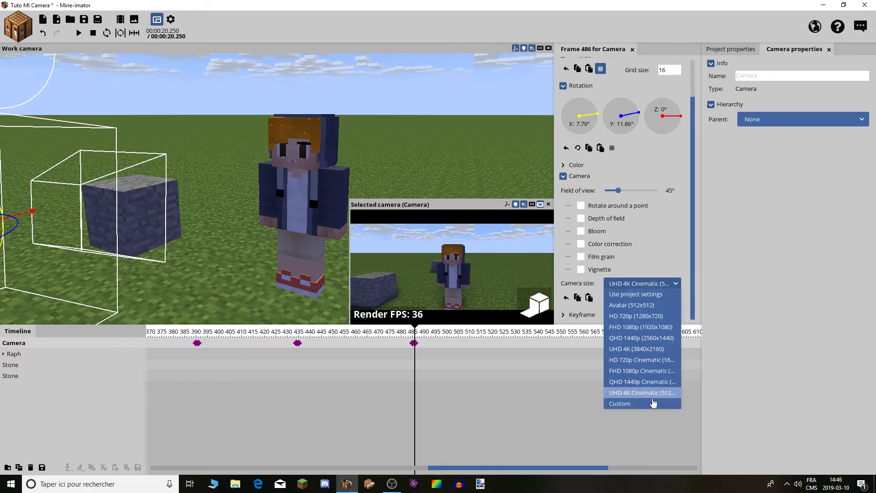
left_click(630, 405)
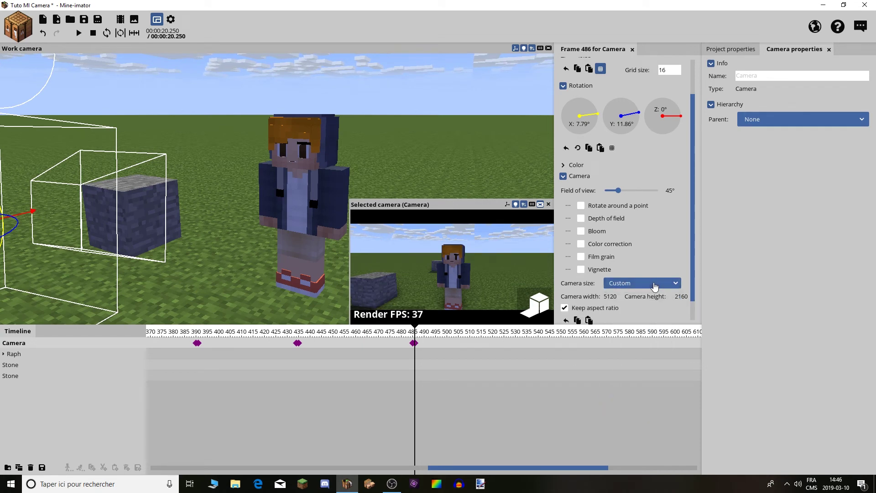
left_click_drag(614, 298, 684, 299)
left_click(610, 297)
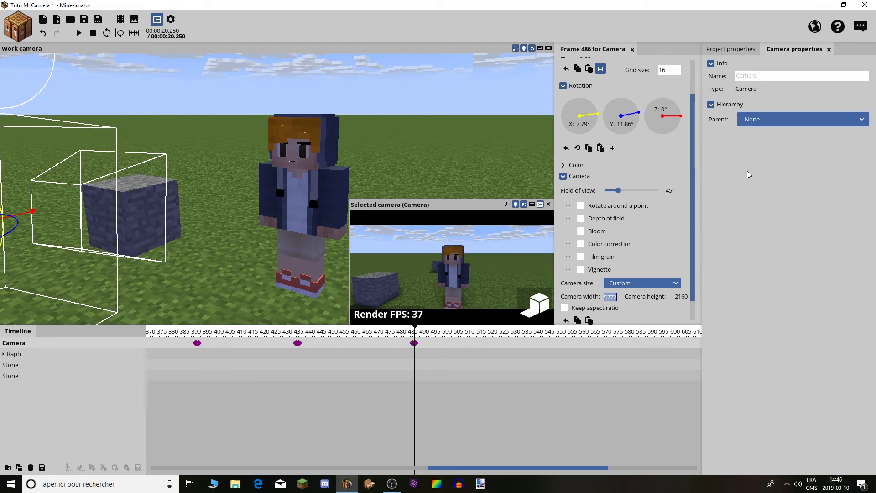
type("23050")
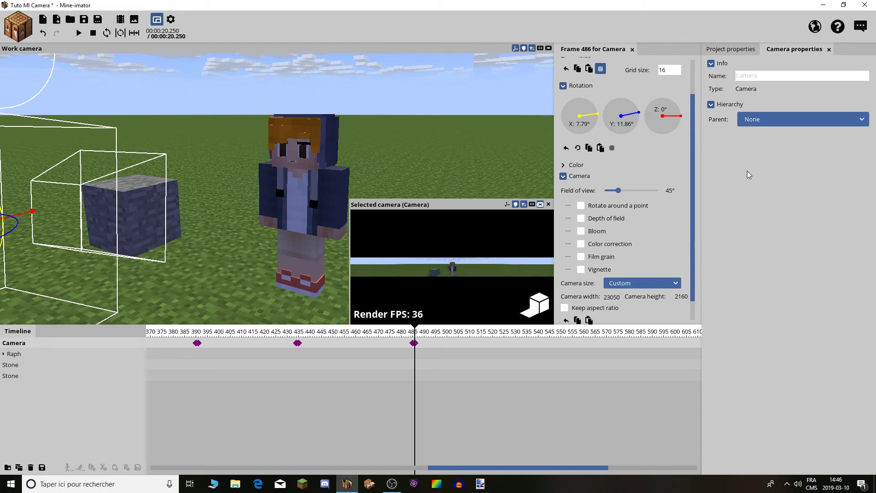
key("BackSpace")
key("BackSpace")
key("BackSpace")
type("50")
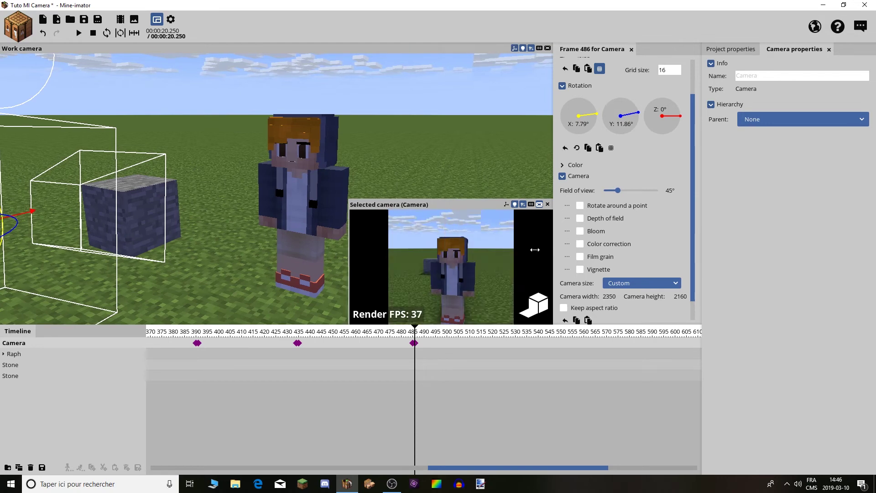
Set the custom camera height to 1080.
left_click_drag(546, 250, 508, 250)
left_click(637, 294)
key("BackSpace")
key("BackSpace")
key("BackSpace")
key("BackSpace")
type("1080")
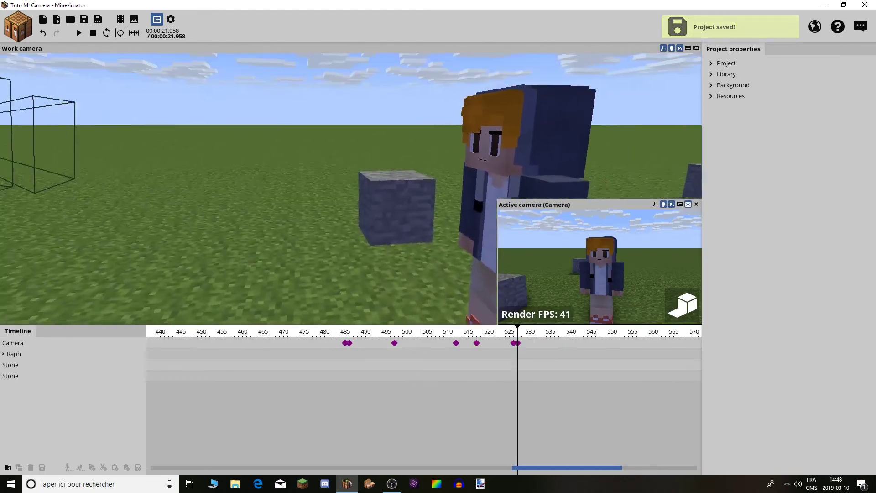
Add a camera keyframe at frame 550 that views the character from the side, based on the frame 527 camera.
right_click_drag(350, 188, 319, 197)
left_click_drag(518, 335, 509, 335)
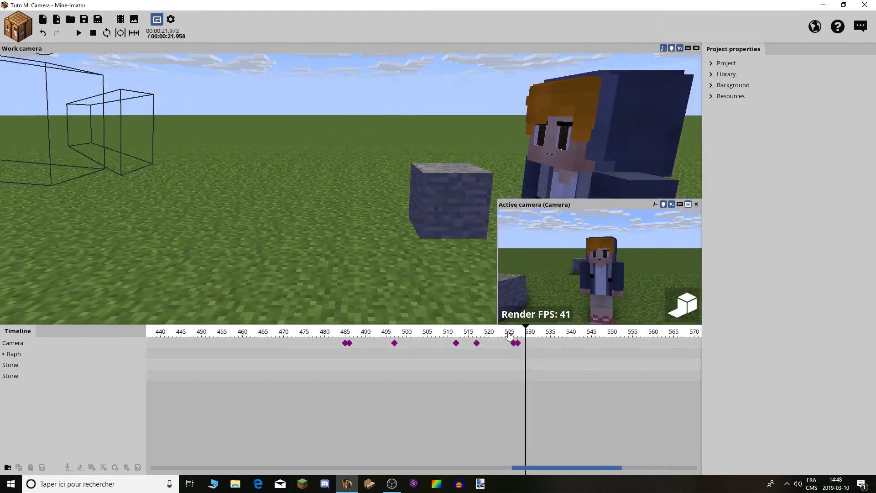
left_click(517, 343)
left_click_drag(516, 330, 612, 346)
key("d")
key("s")
right_click_drag(526, 262, 434, 262)
key("w")
key("d")
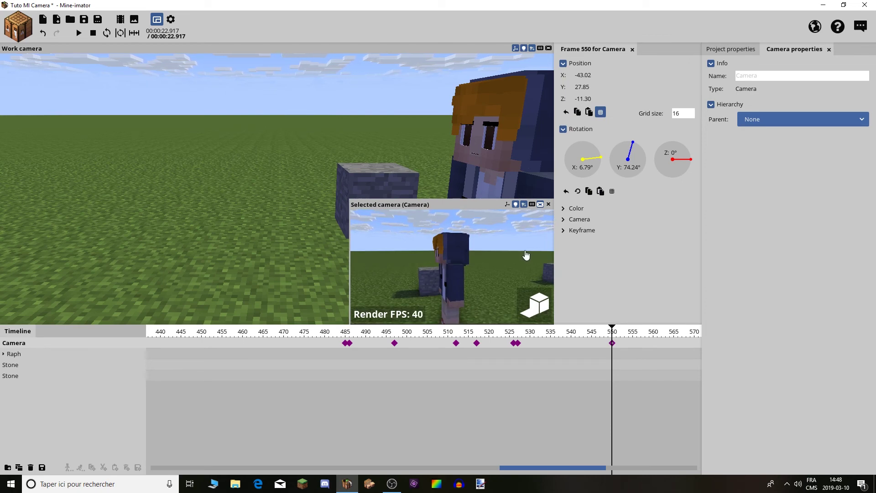
left_click(515, 343)
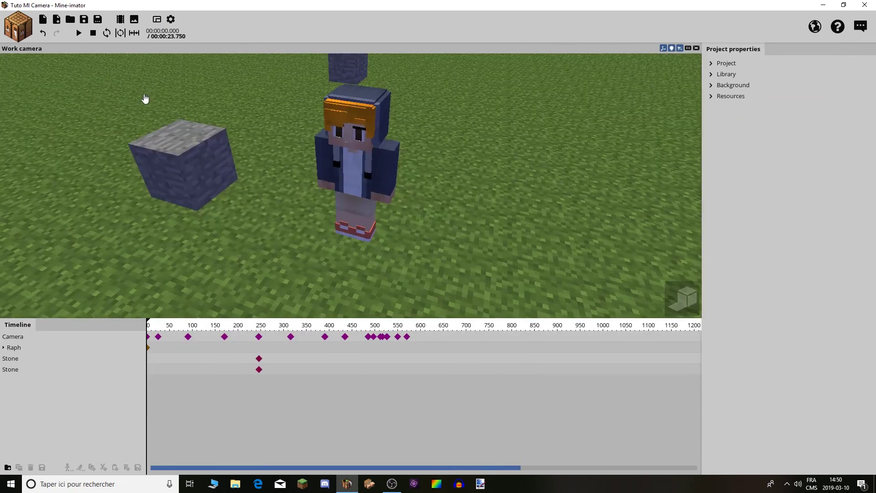
Save the Tuto MI Camera project.
key("w")
mouse_move(276, 174)
right_mouse_down()
mouse_move(296, 187)
mouse_move(270, 146)
mouse_move(285, 175)
right_mouse_up()
key("s")
key("w")
key("w")
left_click(90, 34)
key("ctrl+s")
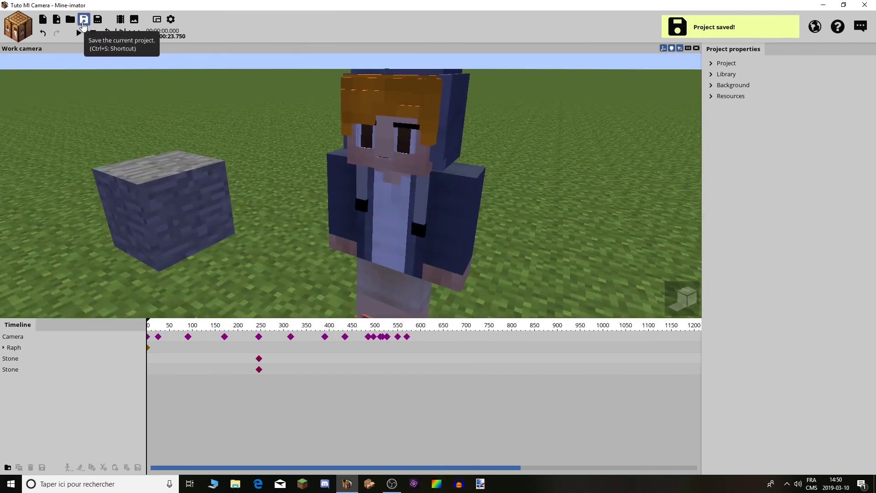